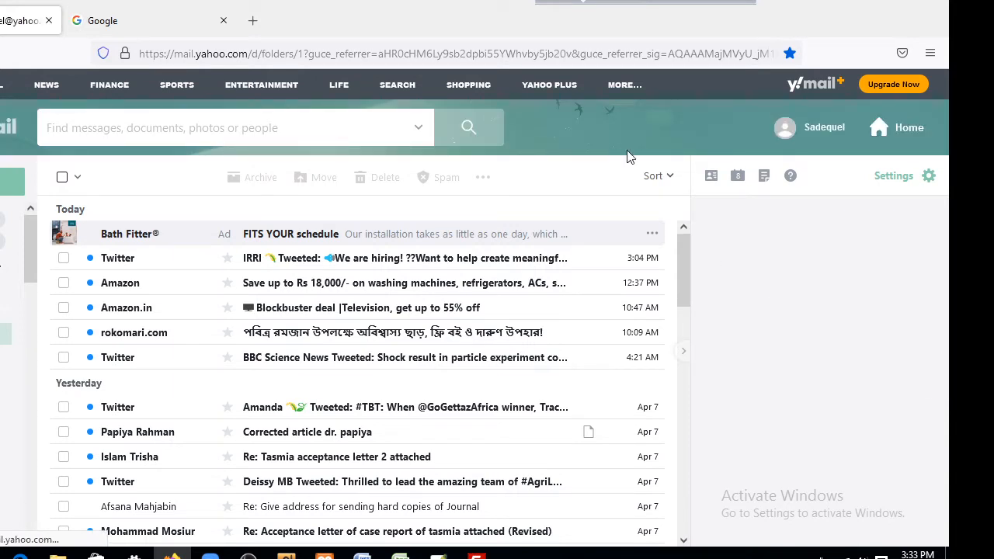
# Replace the open Google tab with a new browser tab and search the web for FileZilla
pyautogui.click(223, 20)
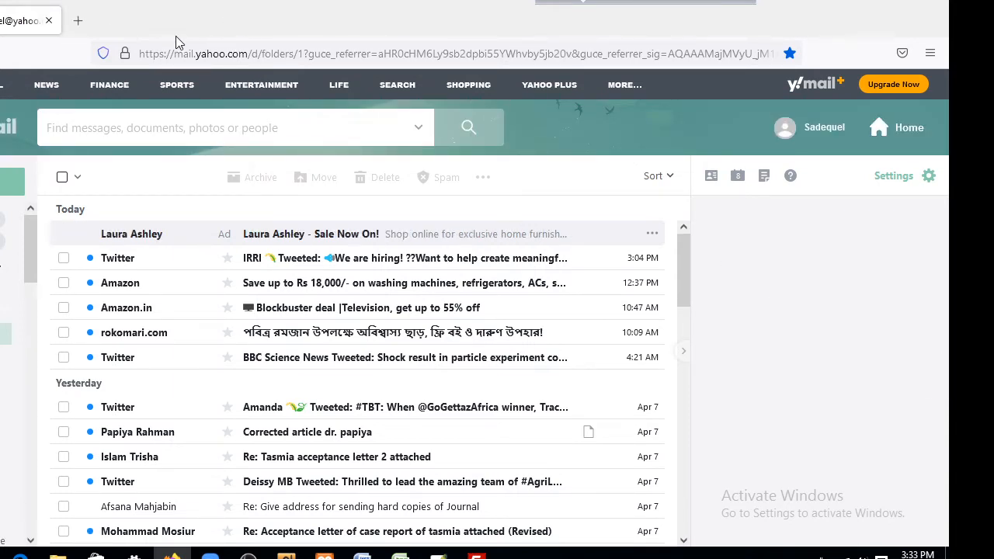
pyautogui.click(77, 24)
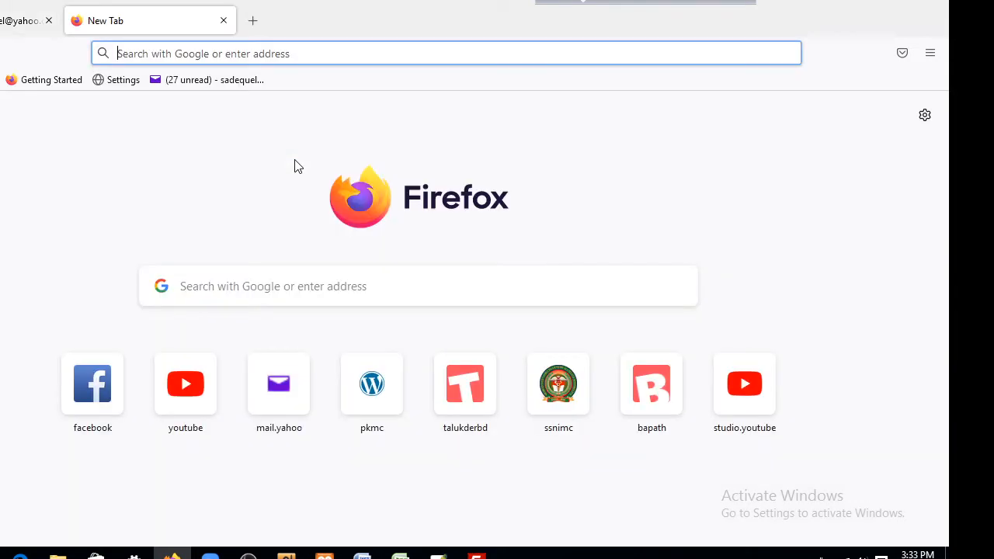
pyautogui.click(294, 291)
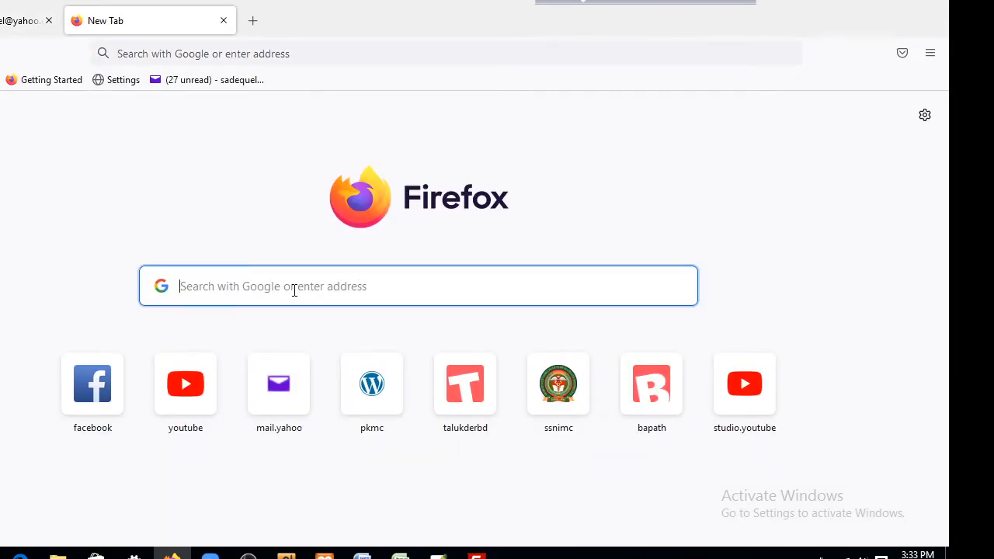
pyautogui.write('File')
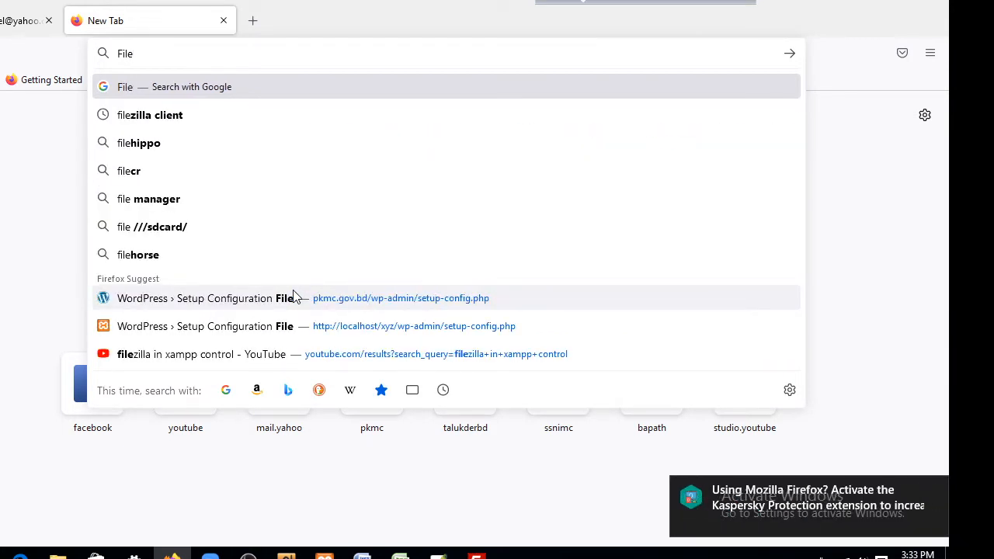
pyautogui.write('Zilla')
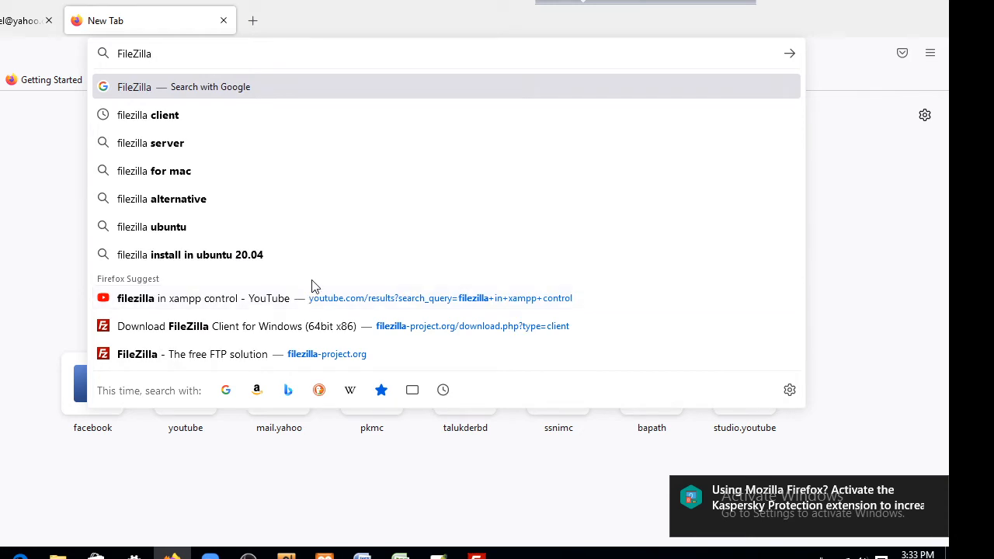
pyautogui.press('Return')
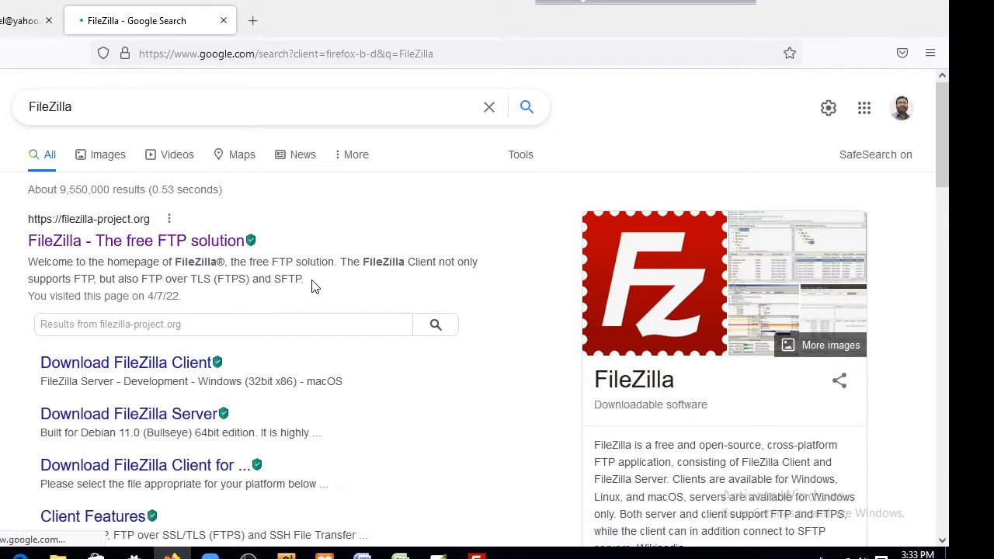
# Open the FileZilla project homepage from the search results and view its quick download links for the client and server
pyautogui.click(90, 247)
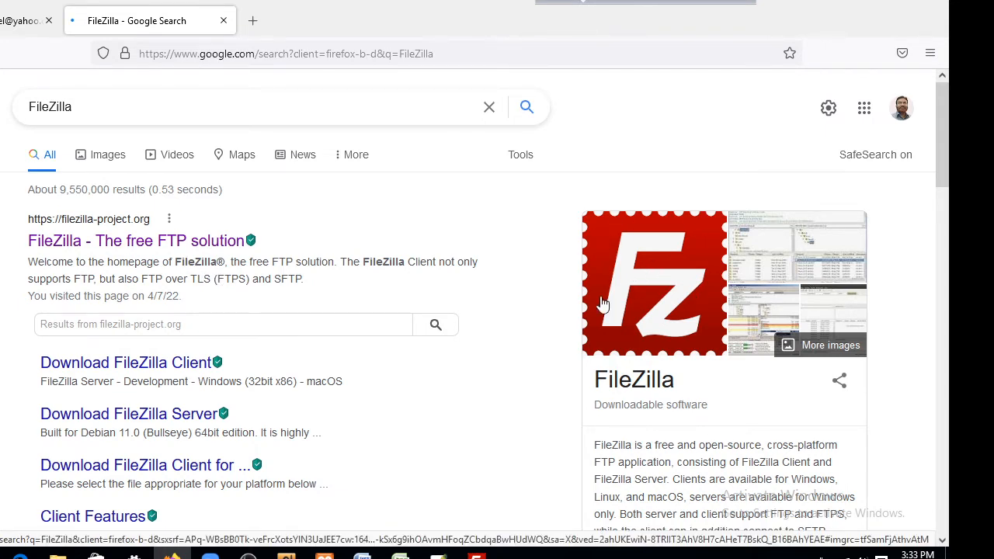
pyautogui.click(163, 245)
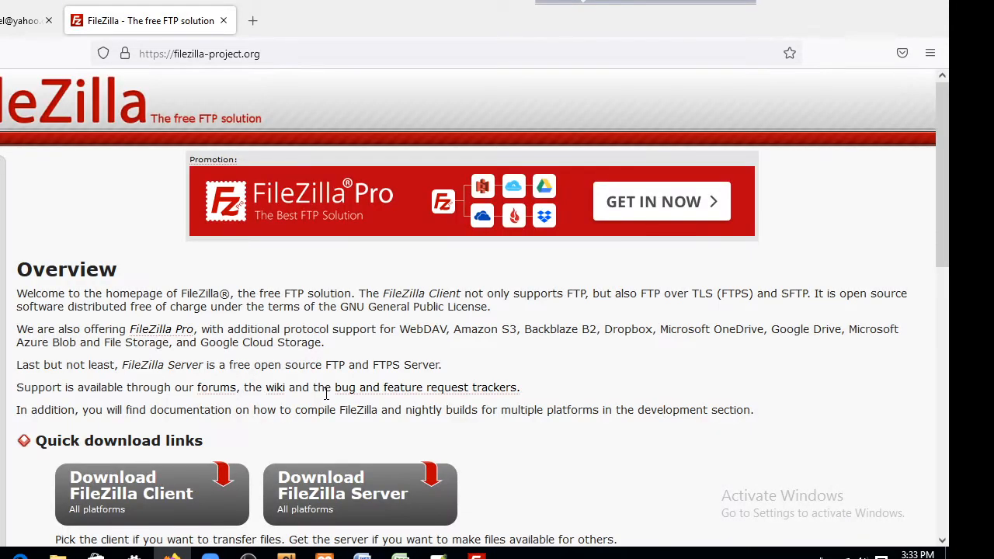
pyautogui.scroll(-2, 533, 406)
pyautogui.scroll(-2, 532, 407)
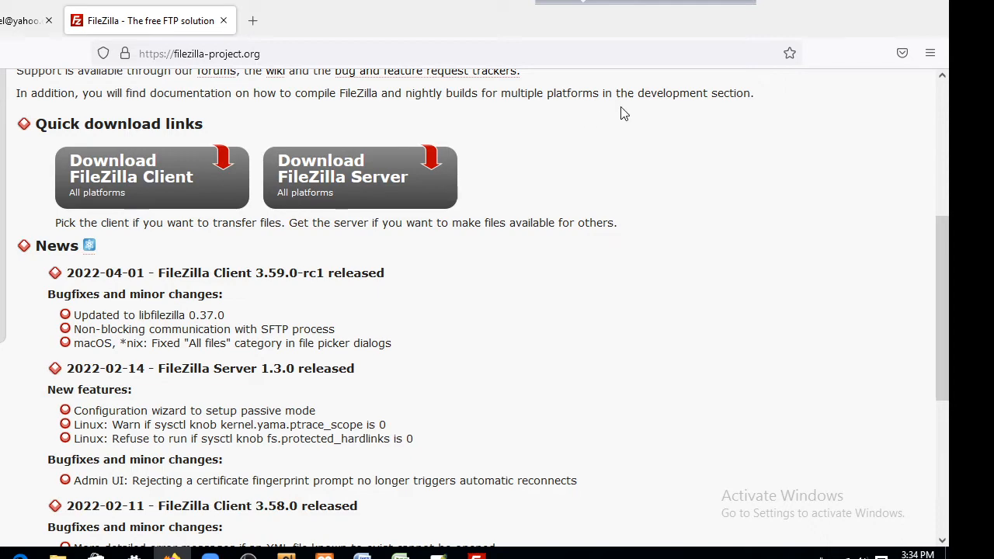
# Exit the floating toolbar that overlaps the windows and minimize the browser and FileZilla to reach the desktop
pyautogui.click(860, 3)
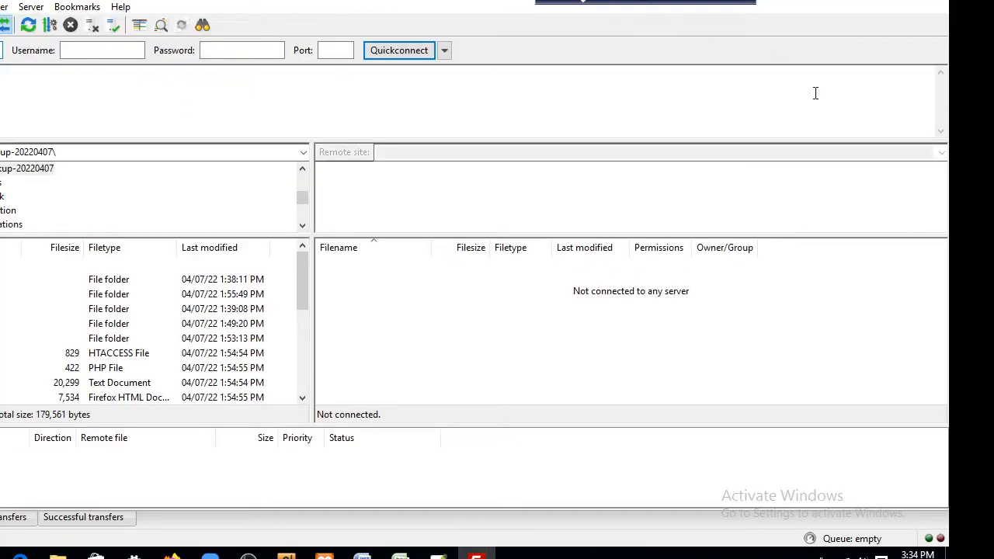
pyautogui.rightClick(742, 2)
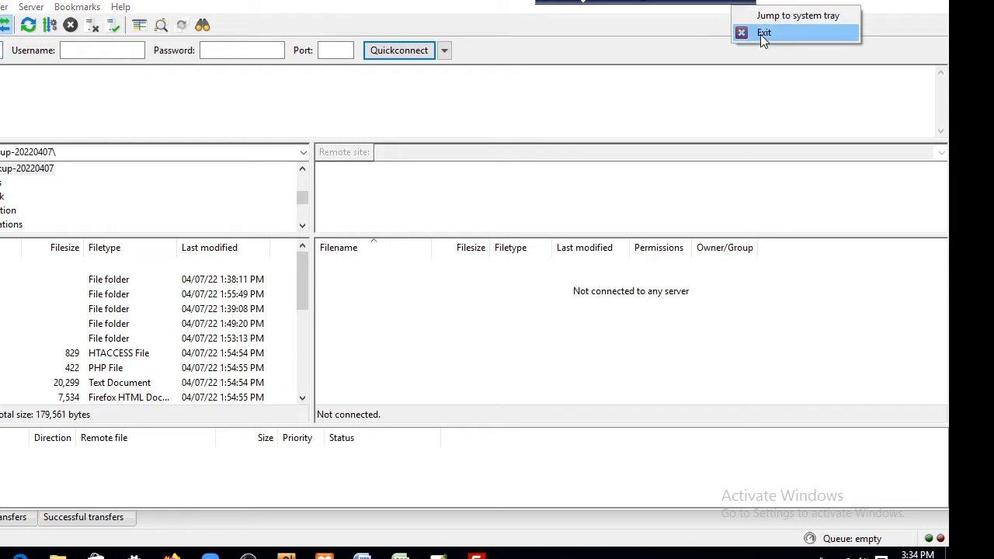
pyautogui.click(761, 35)
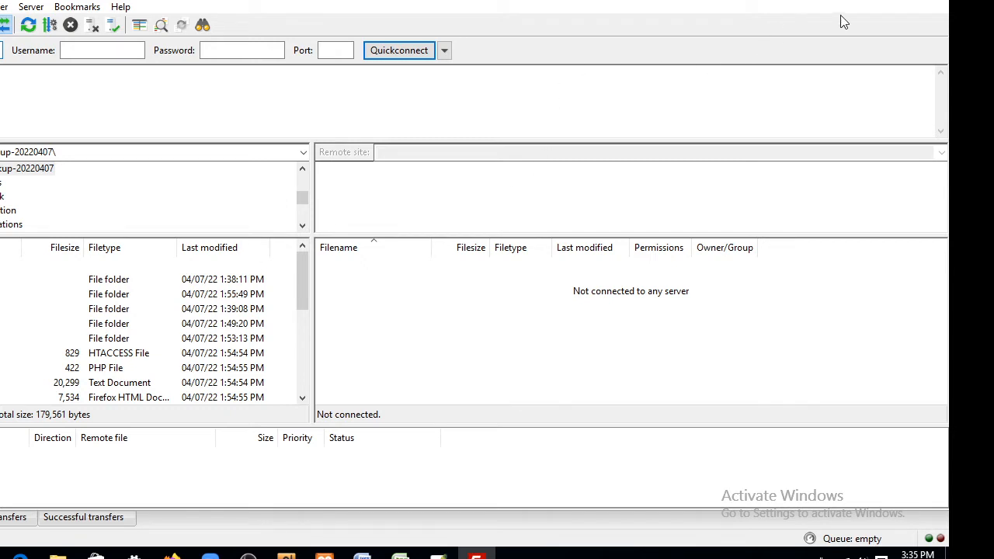
pyautogui.click(864, 1)
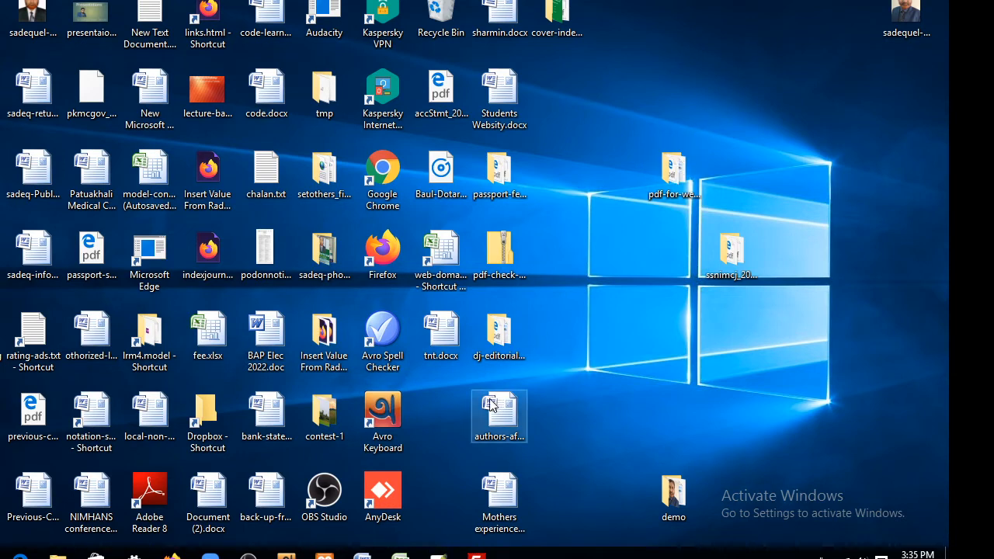
# Switch to File Explorer and open the talukderbd folder on the data (E:) drive
pyautogui.click(91, 555)
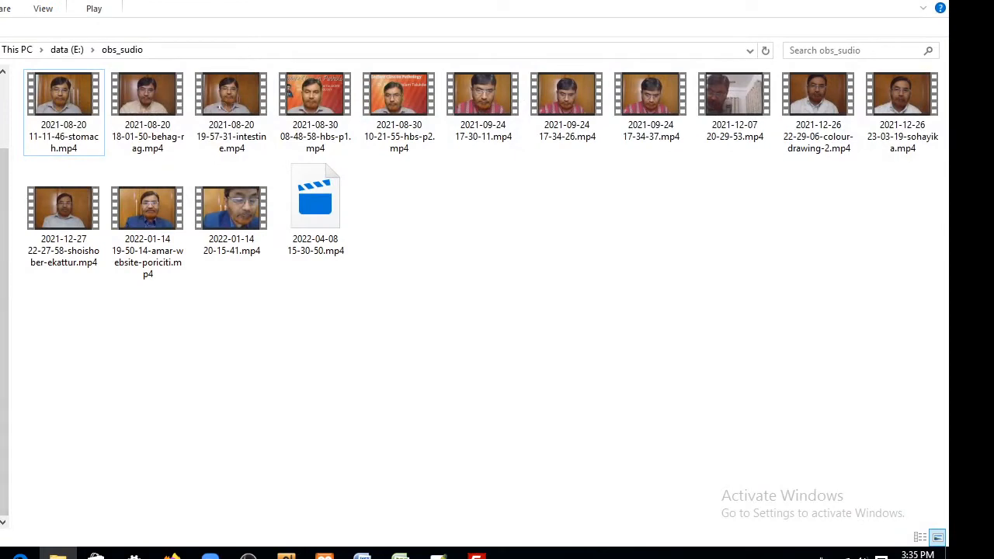
pyautogui.click(1, 287)
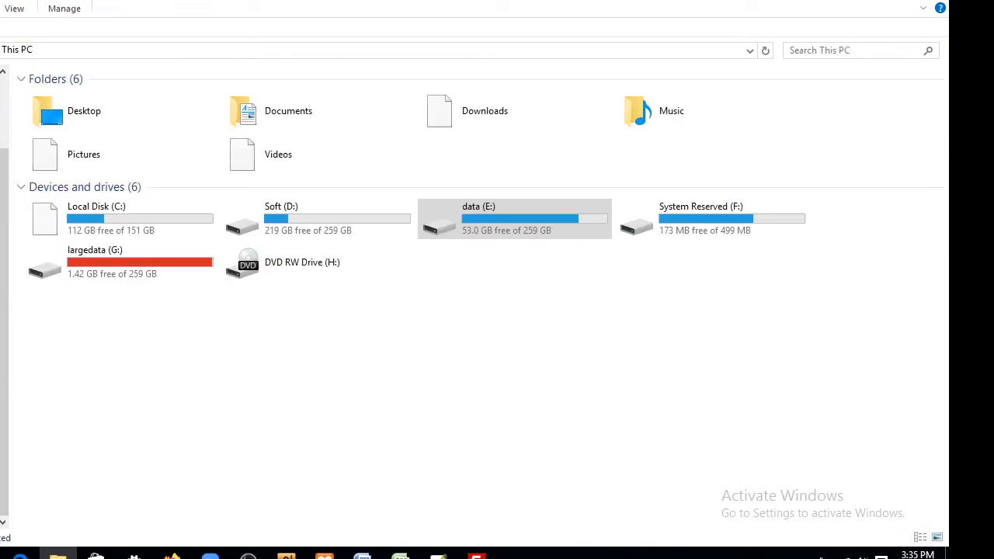
pyautogui.doubleClick(433, 236)
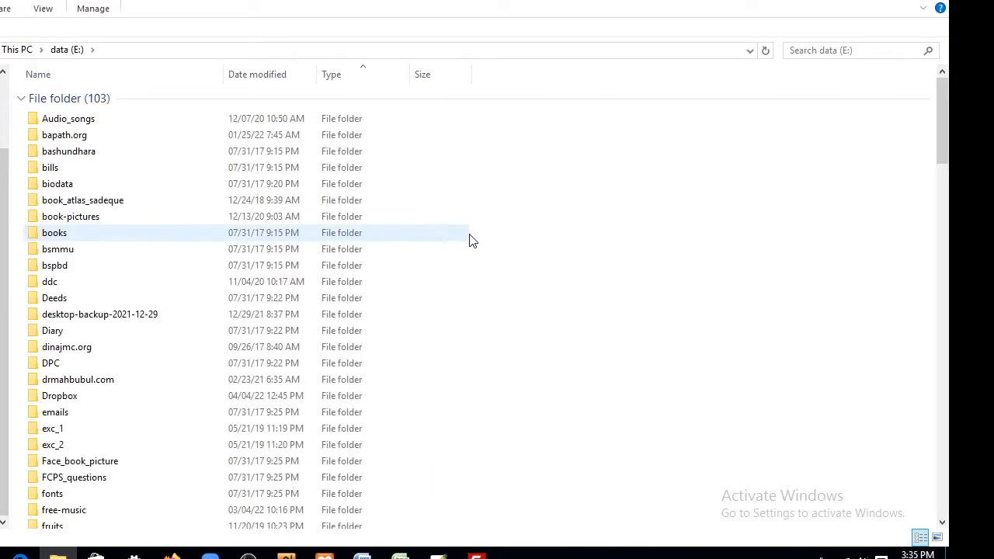
pyautogui.scroll(-18, 469, 242)
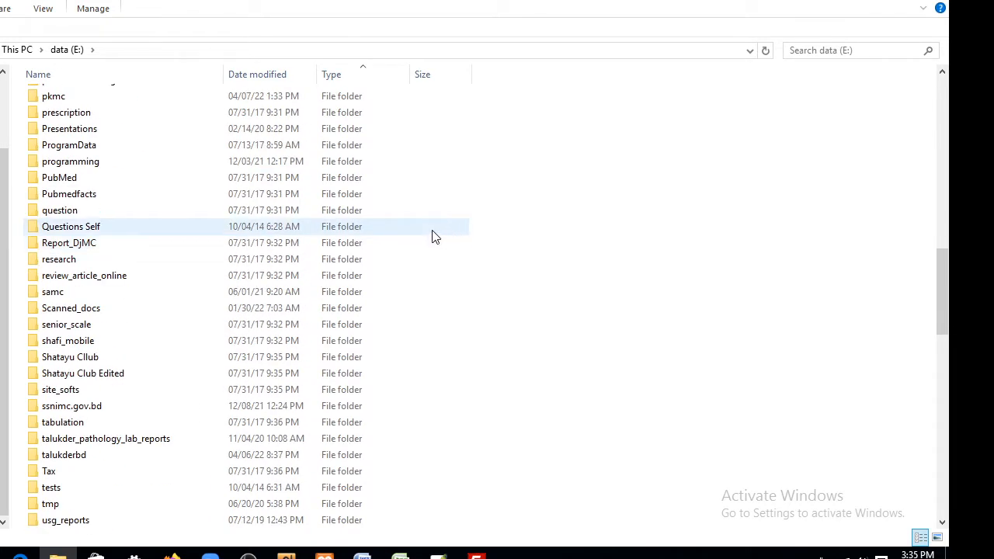
pyautogui.scroll(-4, 412, 233)
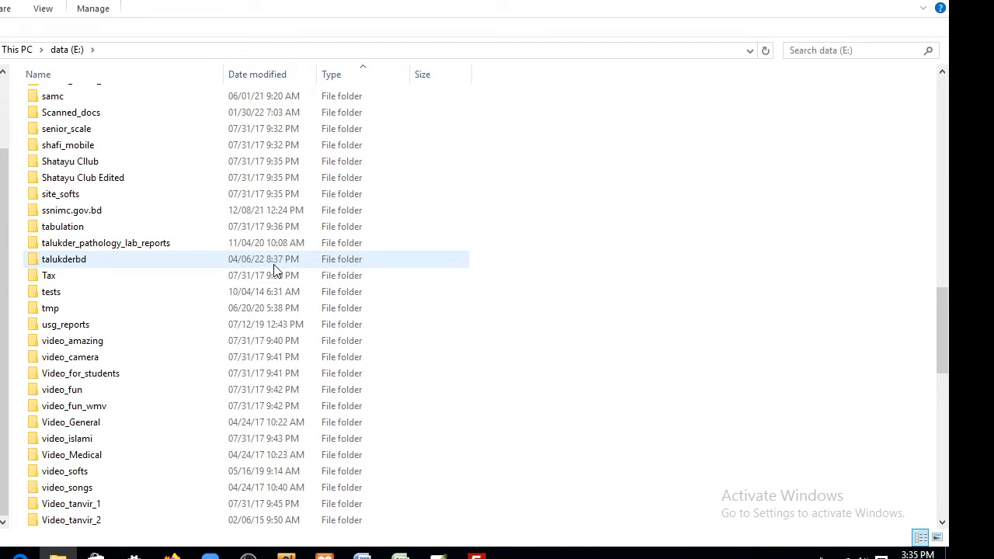
pyautogui.doubleClick(33, 261)
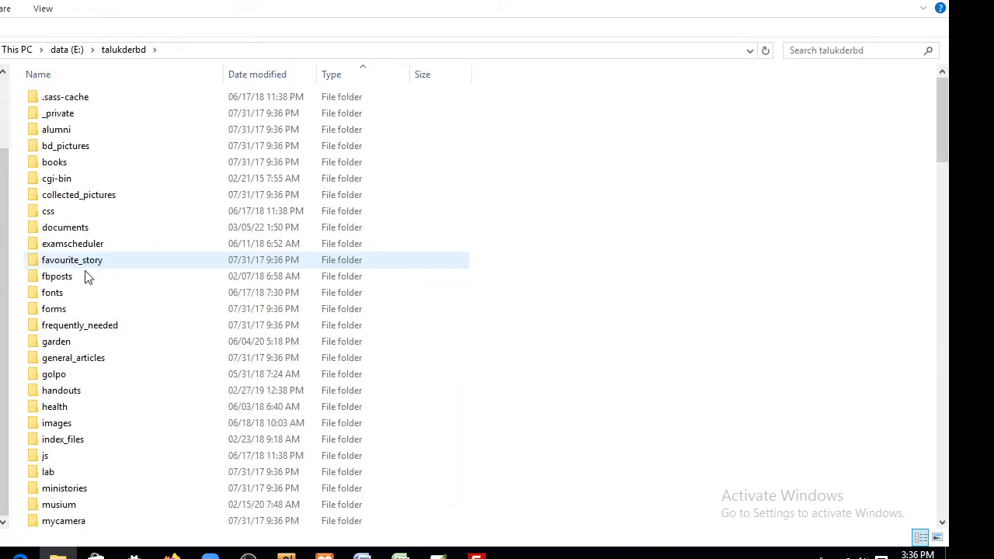
# Create a new folder named backup-20220408 inside the talukderbd folder
pyautogui.scroll(-20, 644, 275)
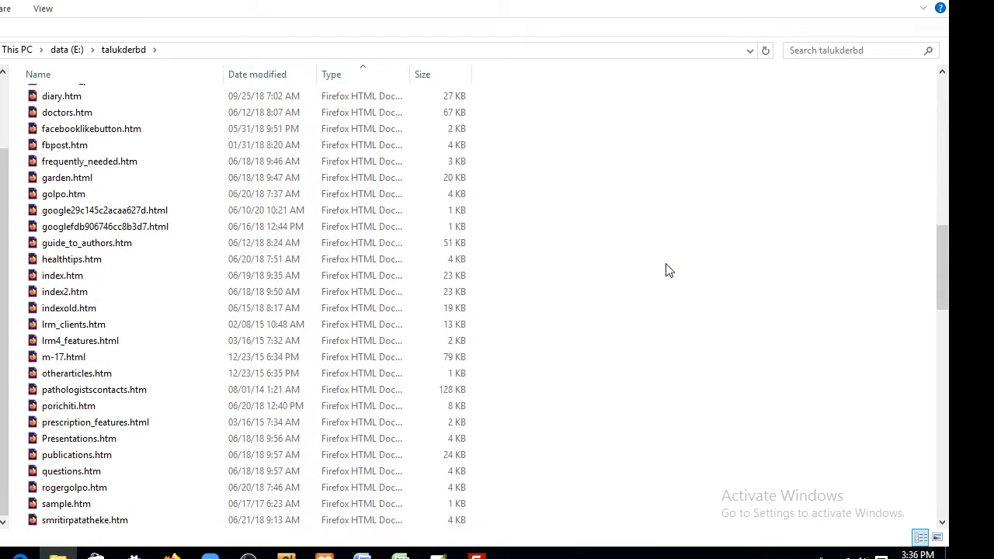
pyautogui.scroll(-5, 668, 273)
pyautogui.scroll(15, 664, 268)
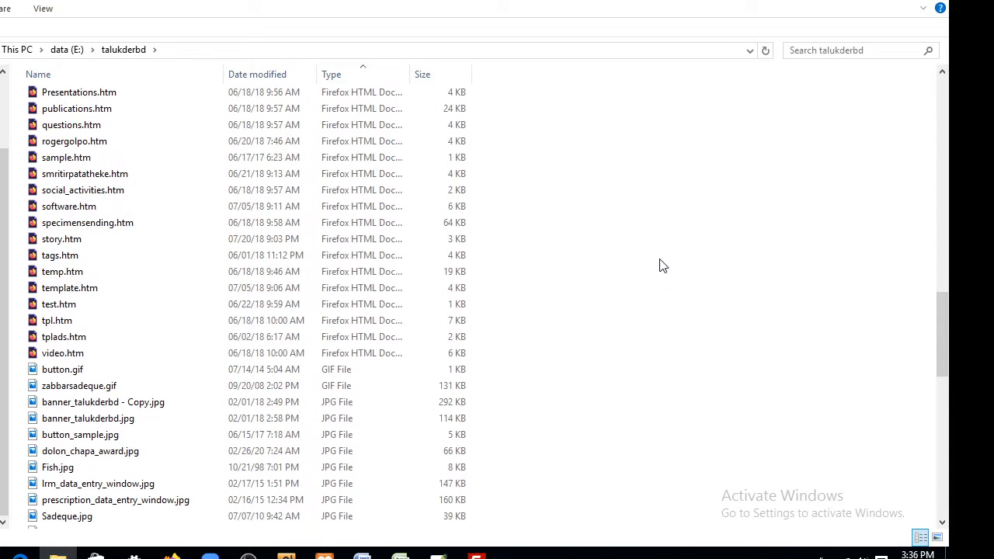
pyautogui.scroll(10, 656, 260)
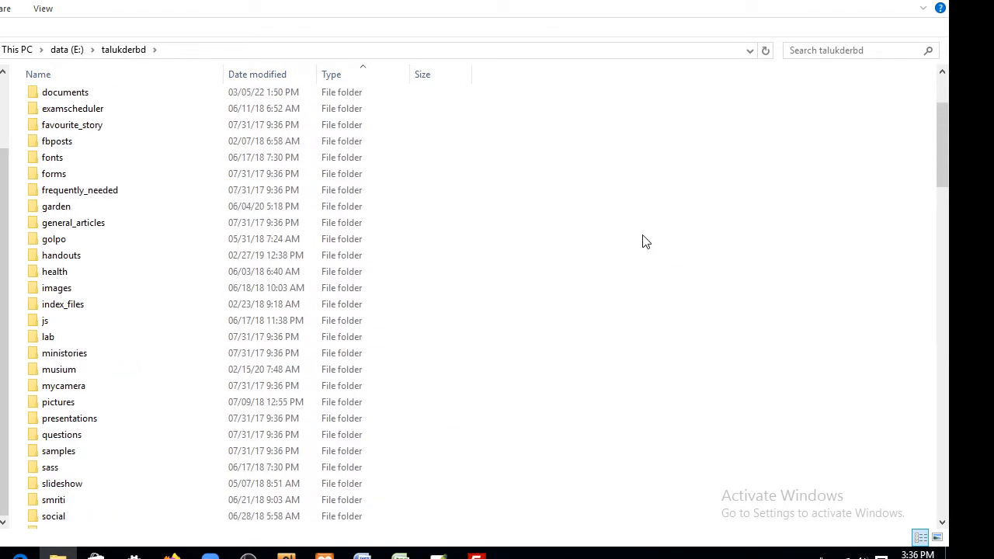
pyautogui.rightClick(575, 241)
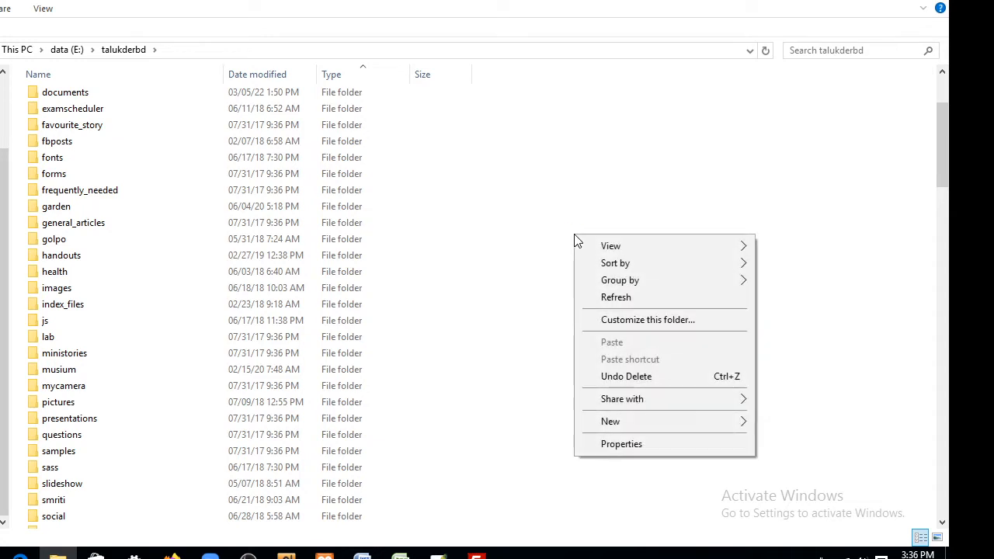
pyautogui.moveTo(607, 426)
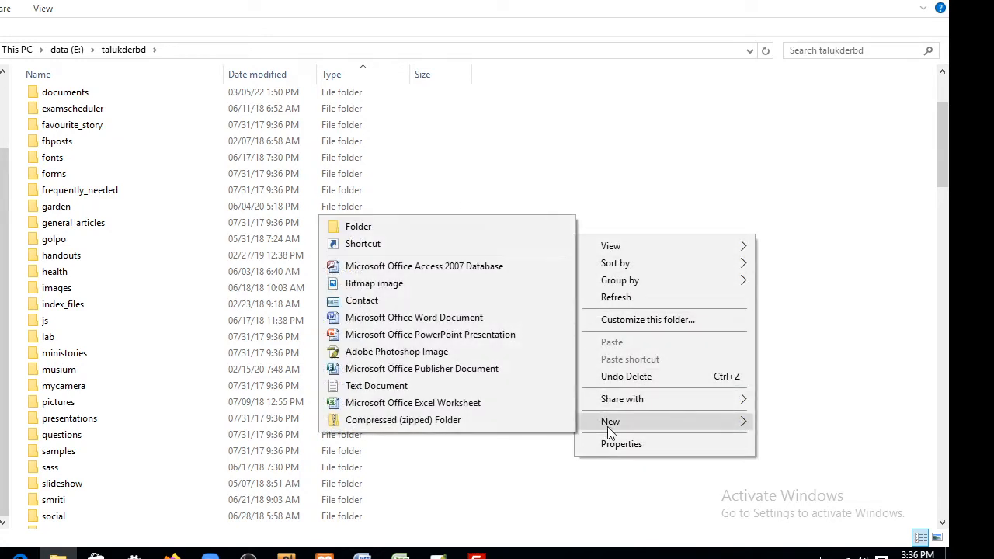
pyautogui.click(399, 226)
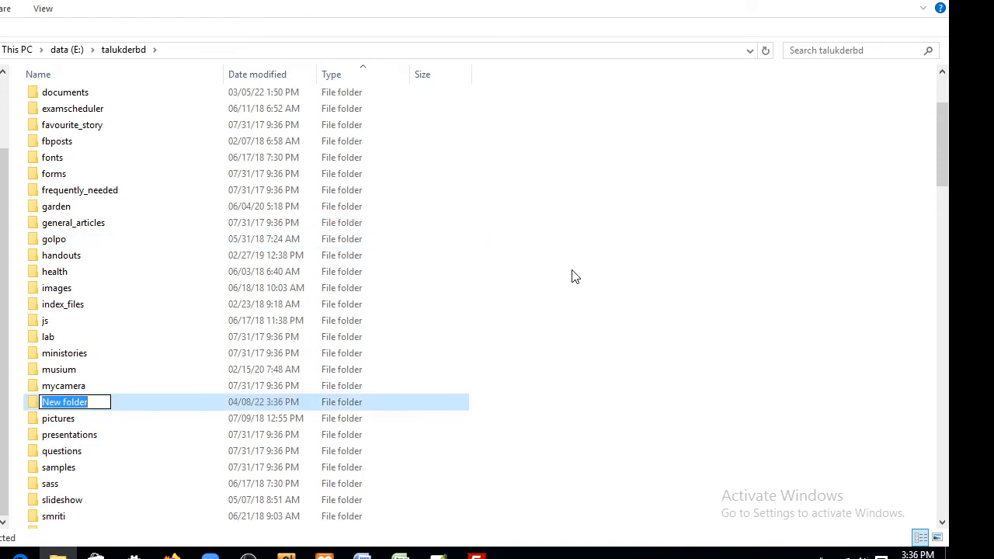
pyautogui.write('b')
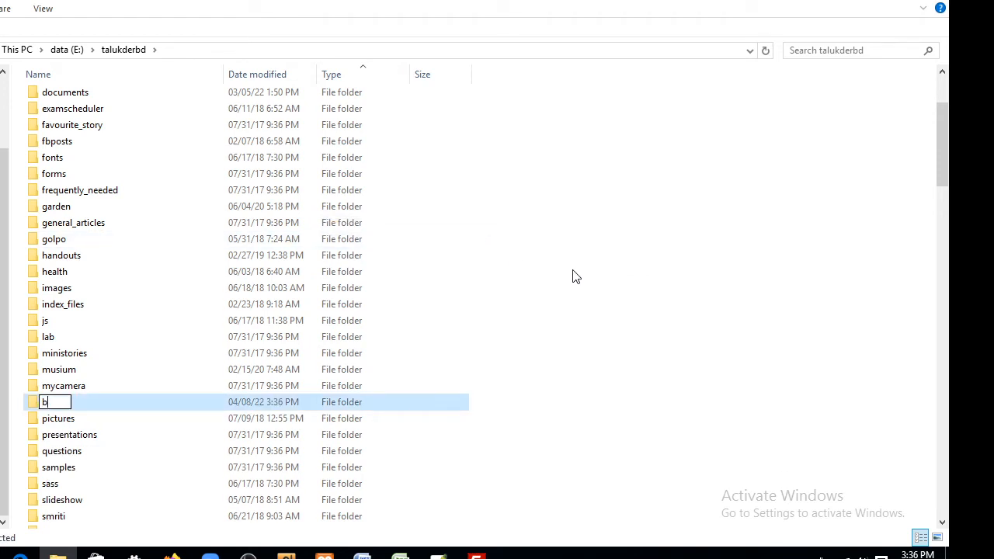
pyautogui.write('ackup')
pyautogui.write('-')
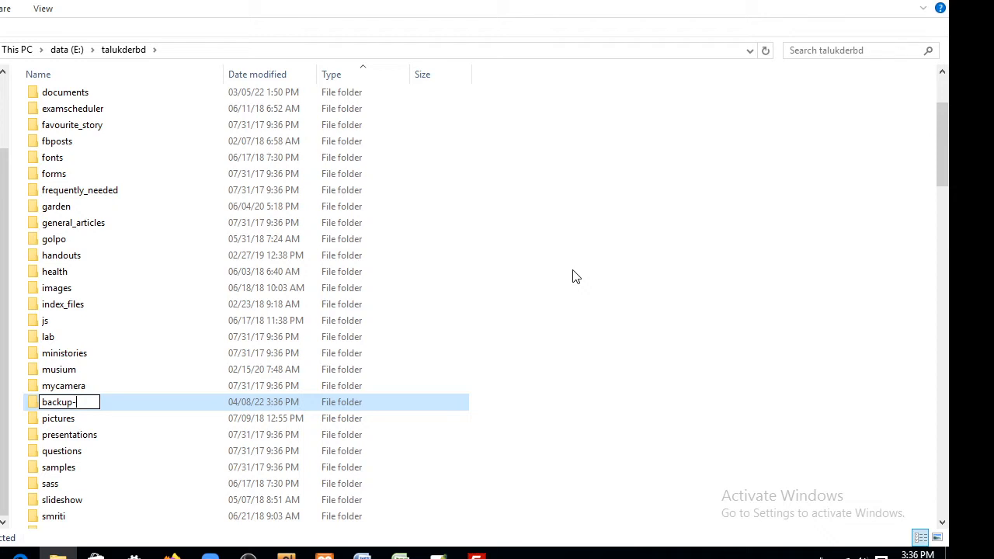
pyautogui.write('20220408')
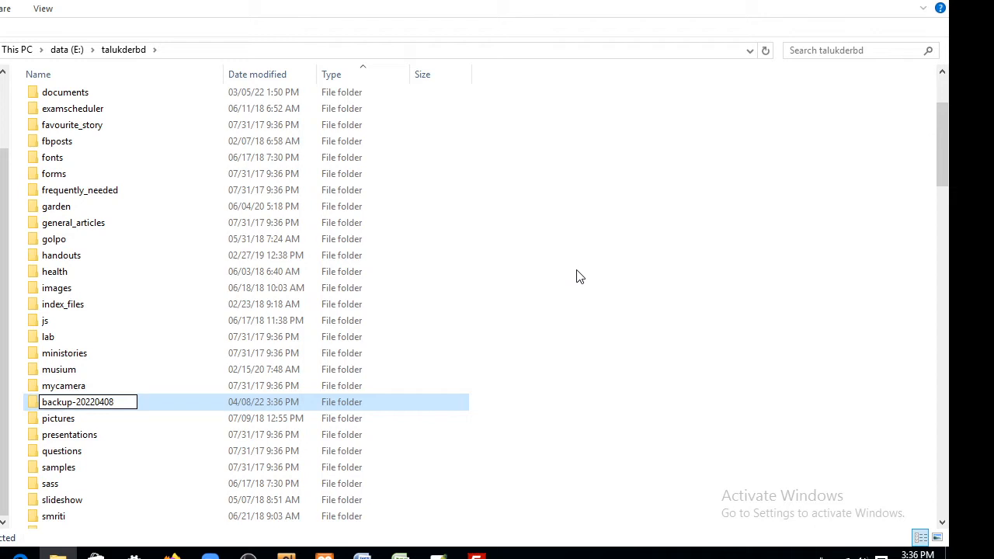
pyautogui.press('Return')
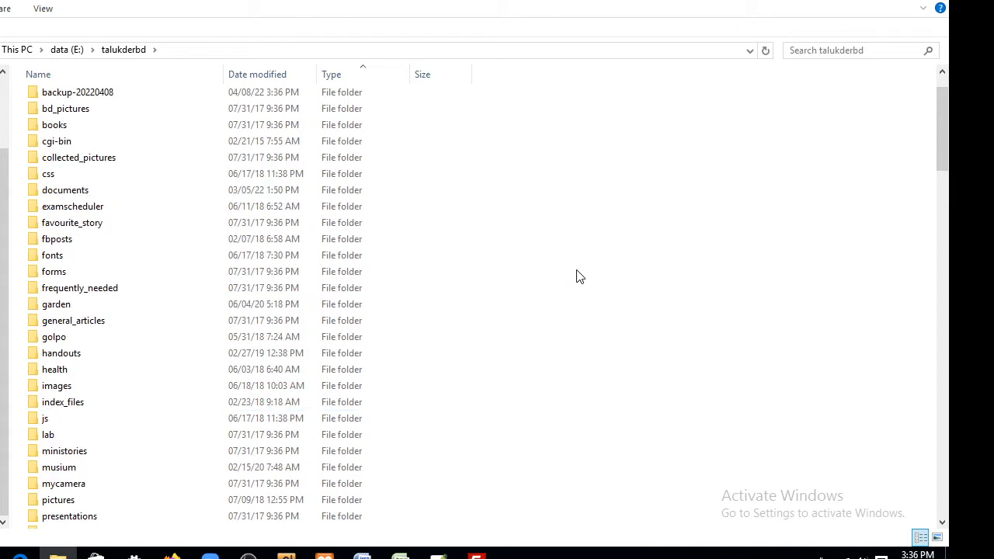
pyautogui.scroll(1, 578, 277)
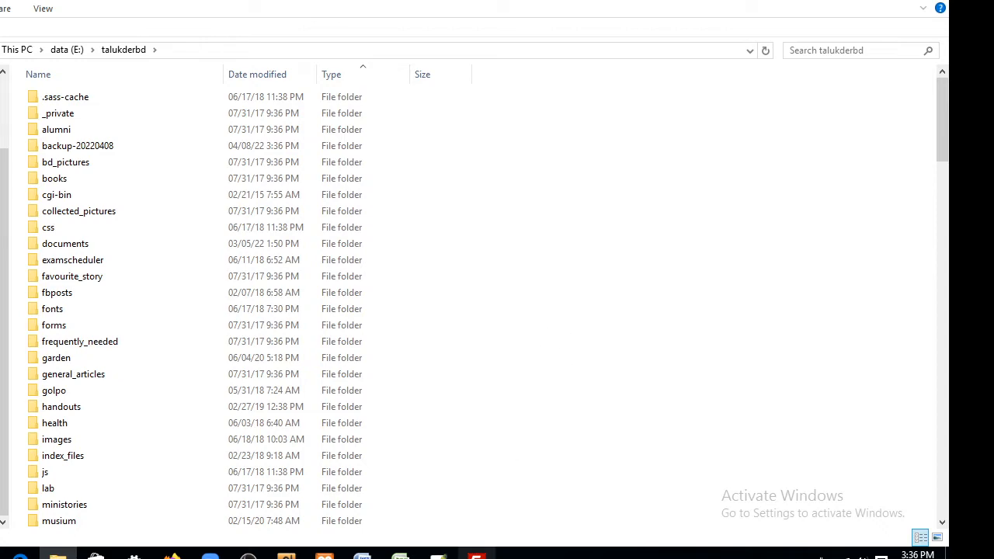
# Switch to FileZilla and change the local site to the data (E:) drive
pyautogui.click(476, 553)
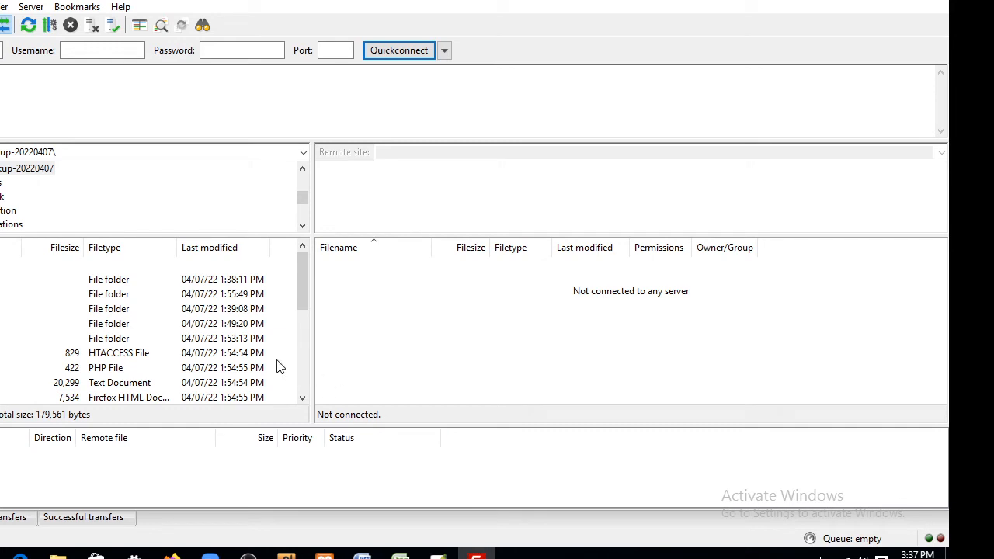
pyautogui.click(303, 153)
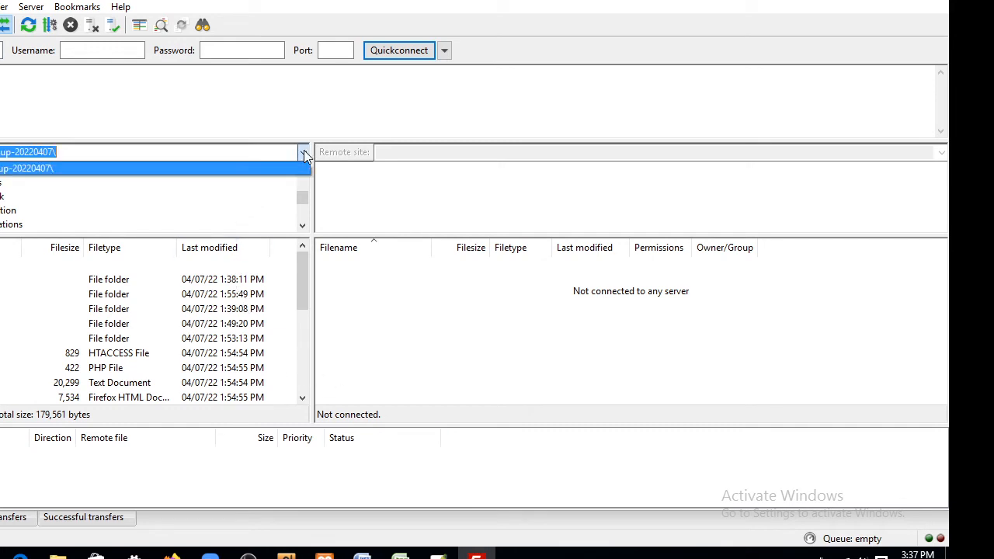
pyautogui.click(296, 273)
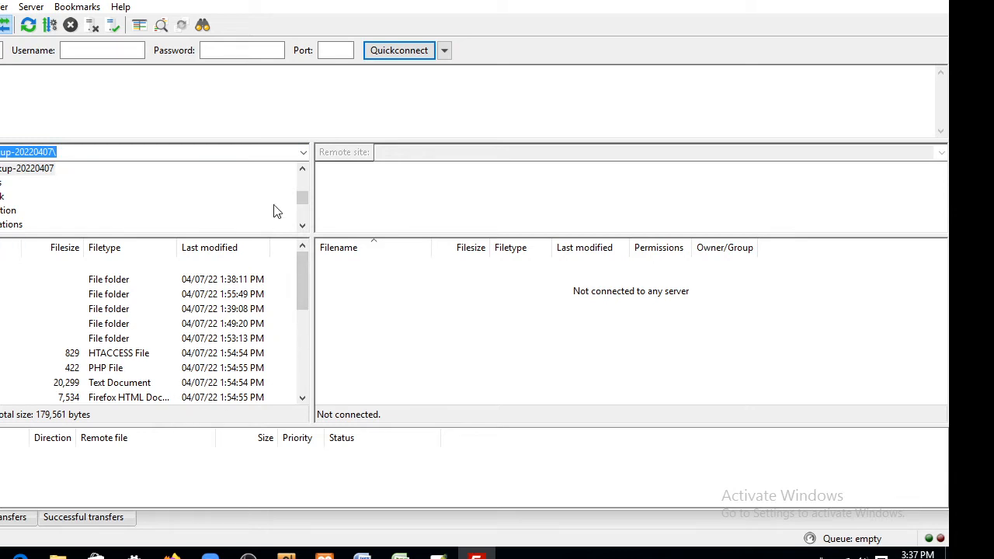
pyautogui.moveTo(302, 196); pyautogui.dragTo(301, 175)
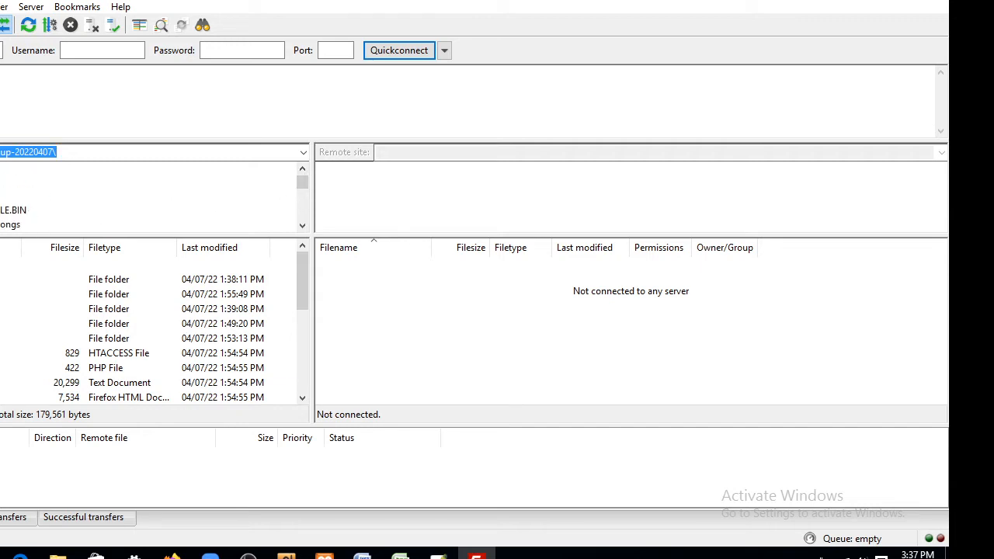
pyautogui.click(2, 196)
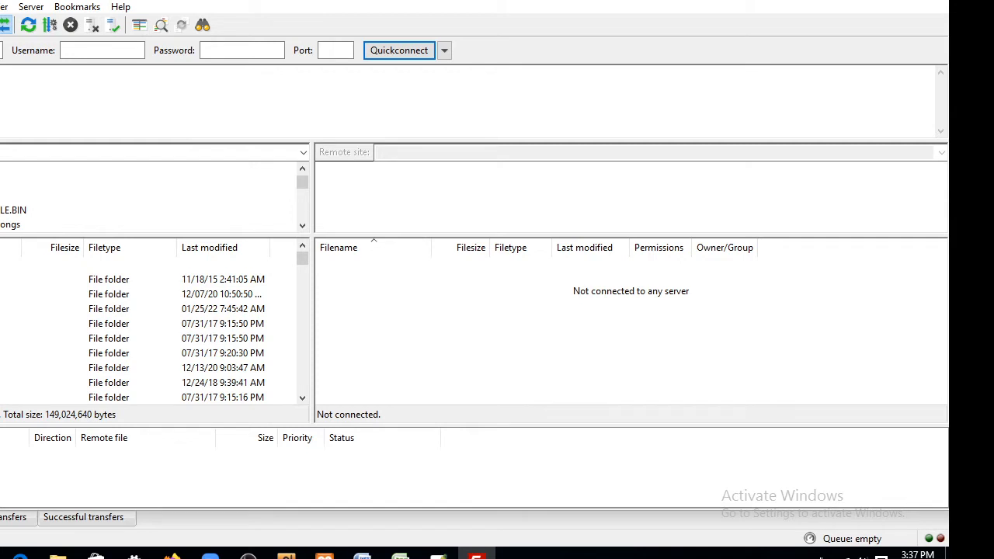
# Set the local site to the backup-20220408 folder inside talukderbd on the data (E:) drive
pyautogui.moveTo(304, 262); pyautogui.dragTo(294, 344)
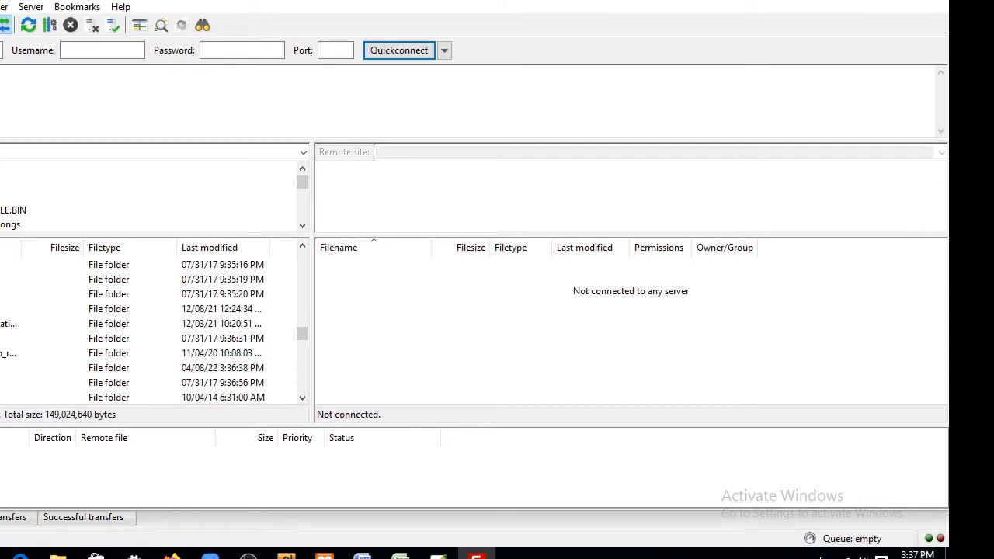
pyautogui.doubleClick(23, 368)
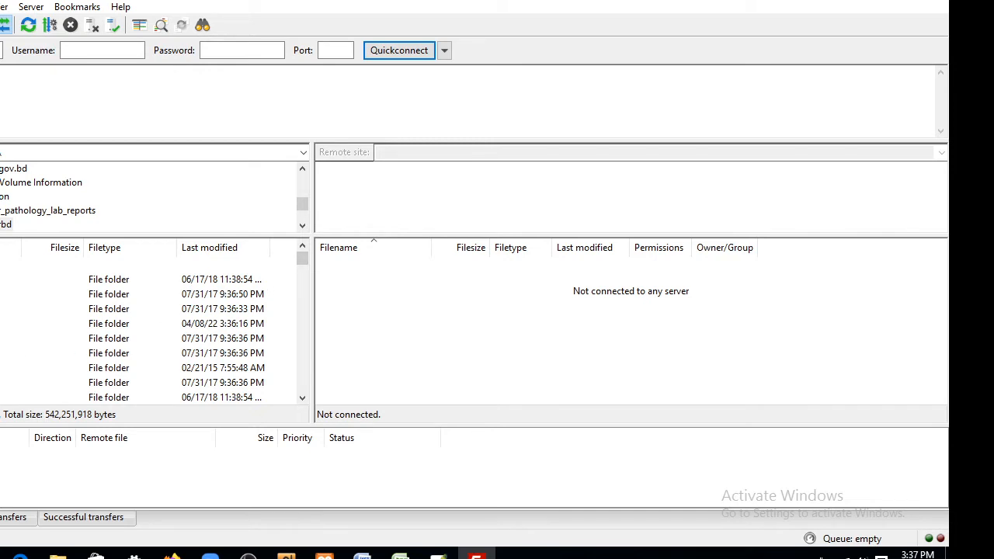
pyautogui.click(6, 324)
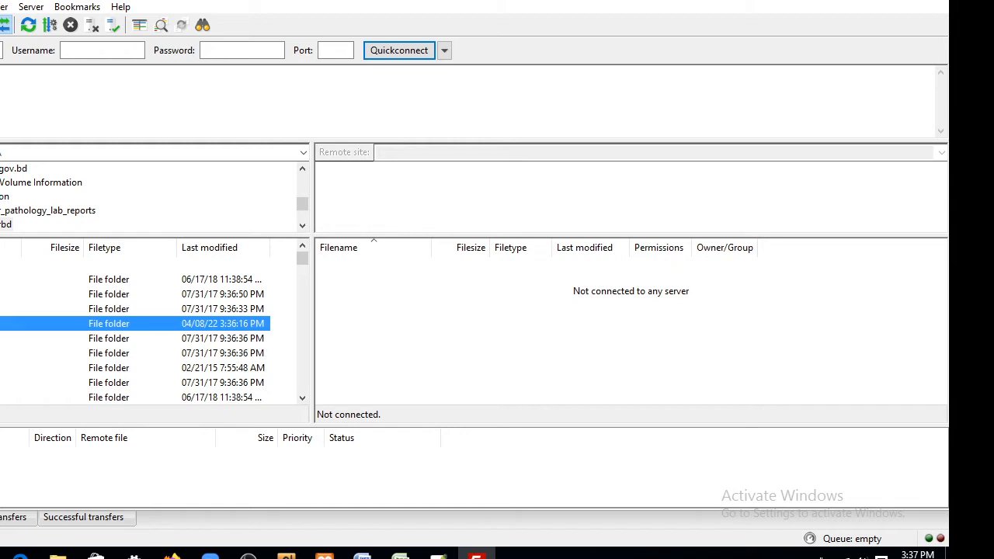
pyautogui.doubleClick(7, 323)
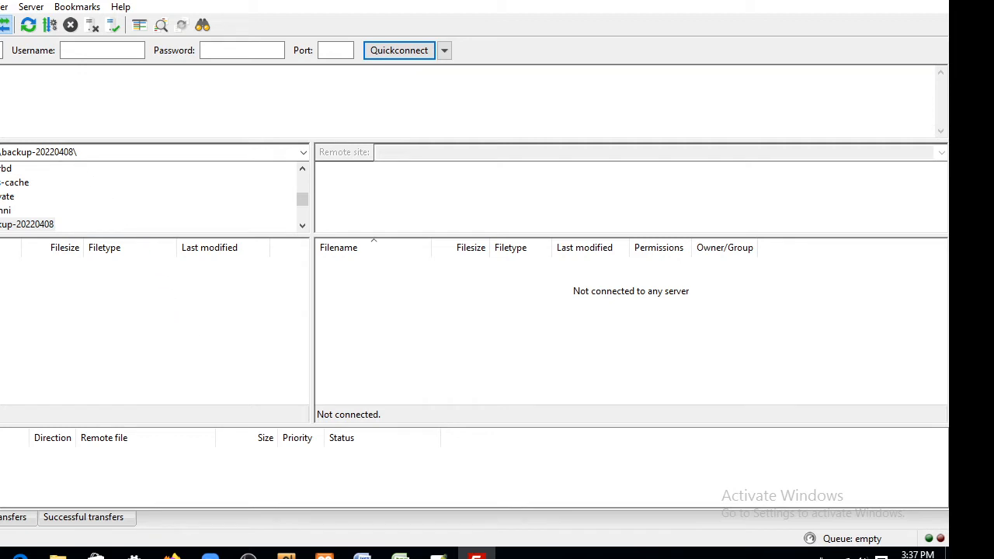
# Open the Site Manager and view the connection settings of the saved talukderbd site
pyautogui.click(0, 7)
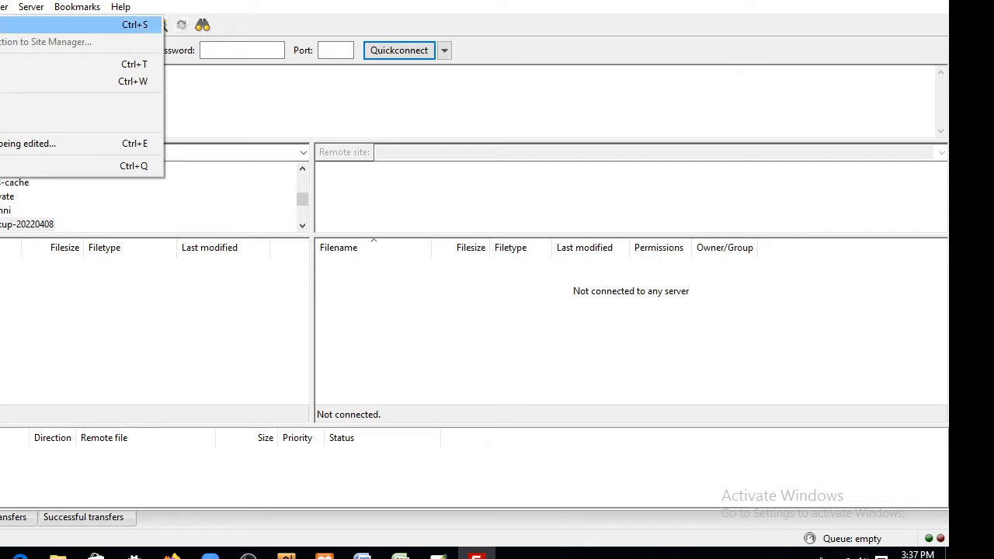
pyautogui.click(1, 24)
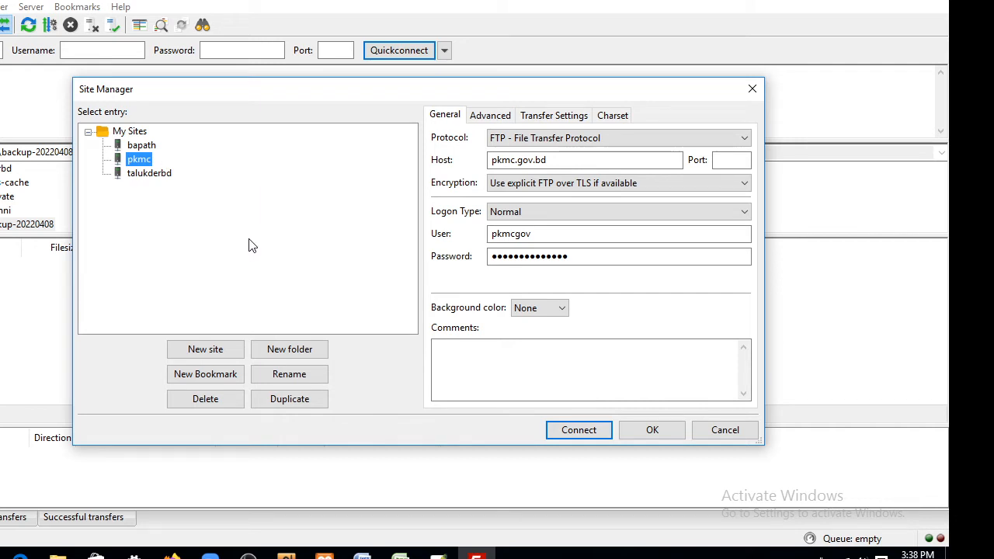
pyautogui.click(121, 180)
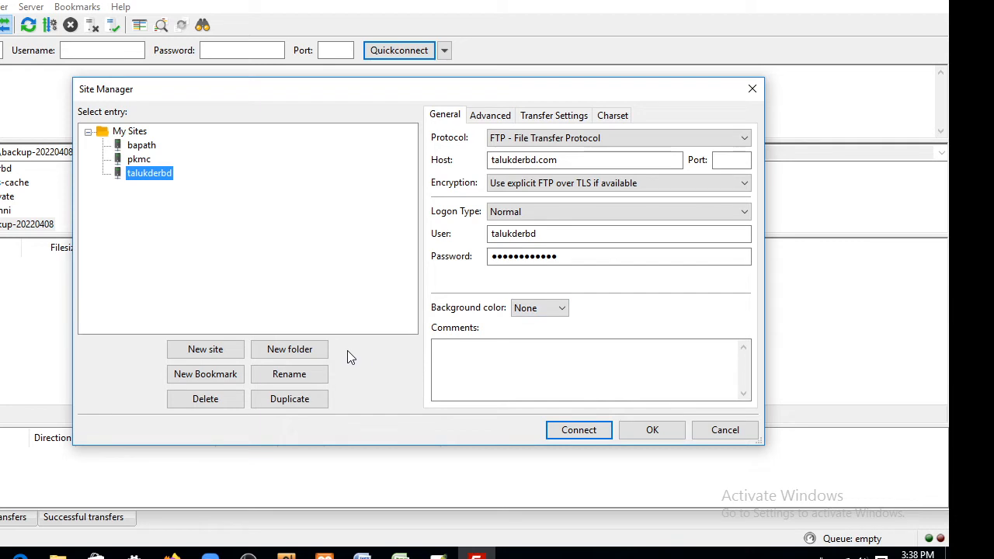
# Draft a new site entry named test with the host test.com, and discard it by cancelling the Site Manager
pyautogui.click(197, 352)
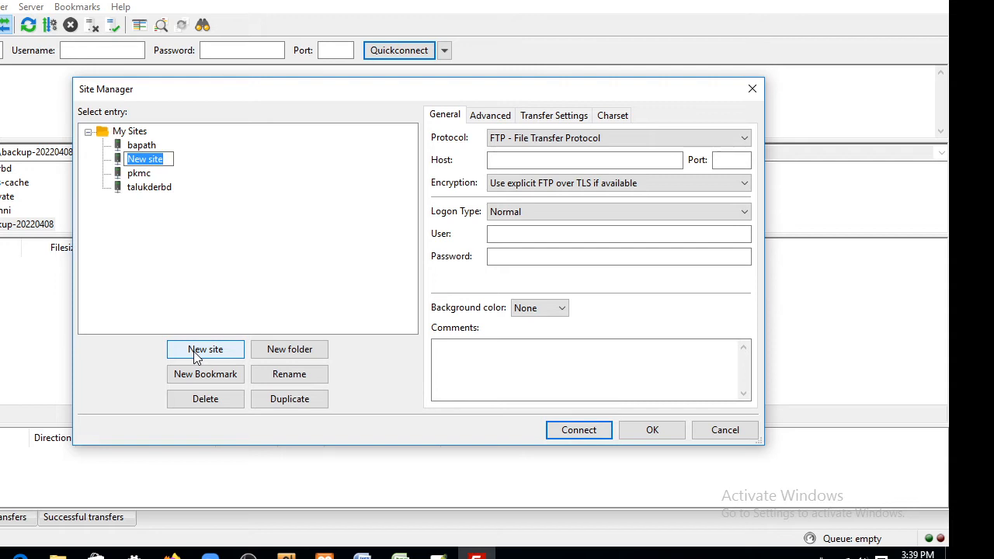
pyautogui.write('test')
pyautogui.click(325, 236)
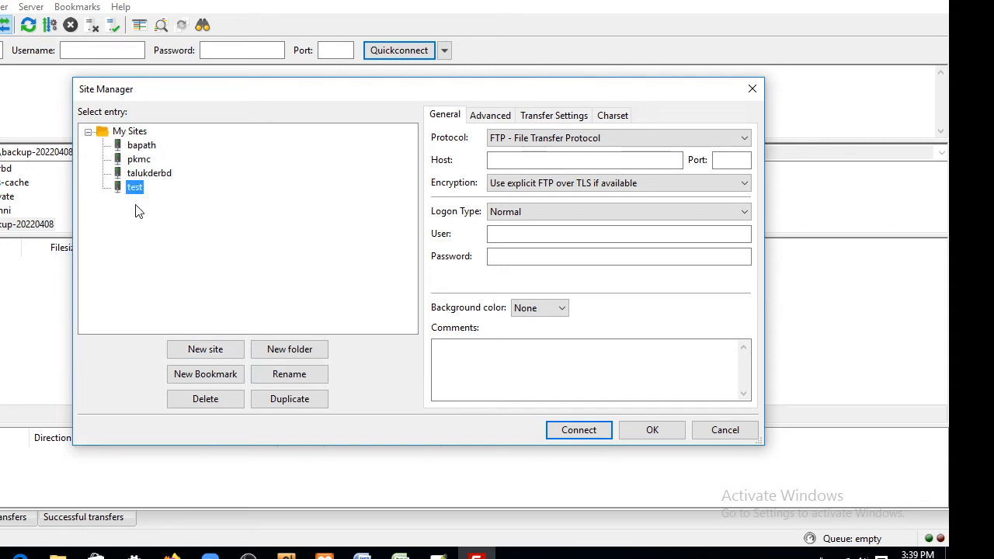
pyautogui.click(507, 160)
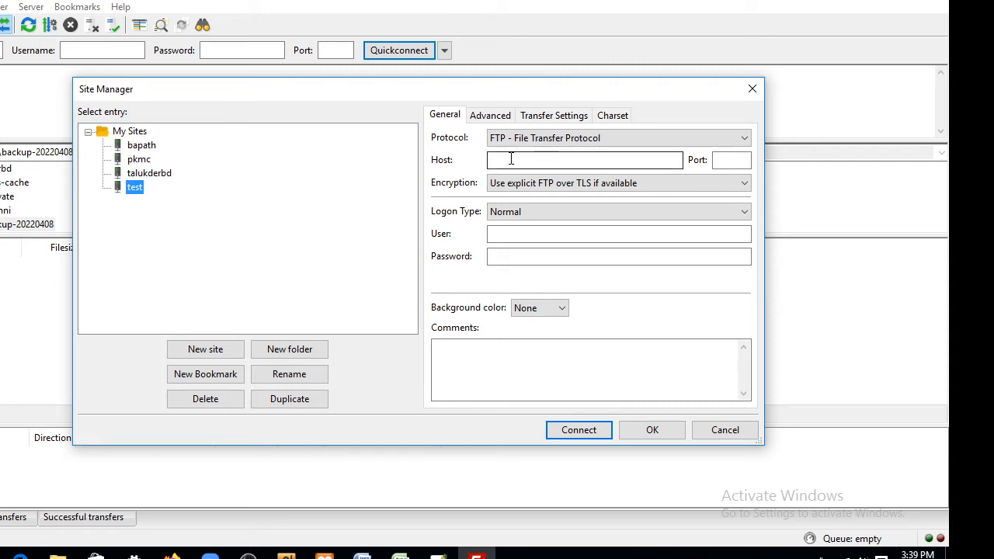
pyautogui.click(511, 159)
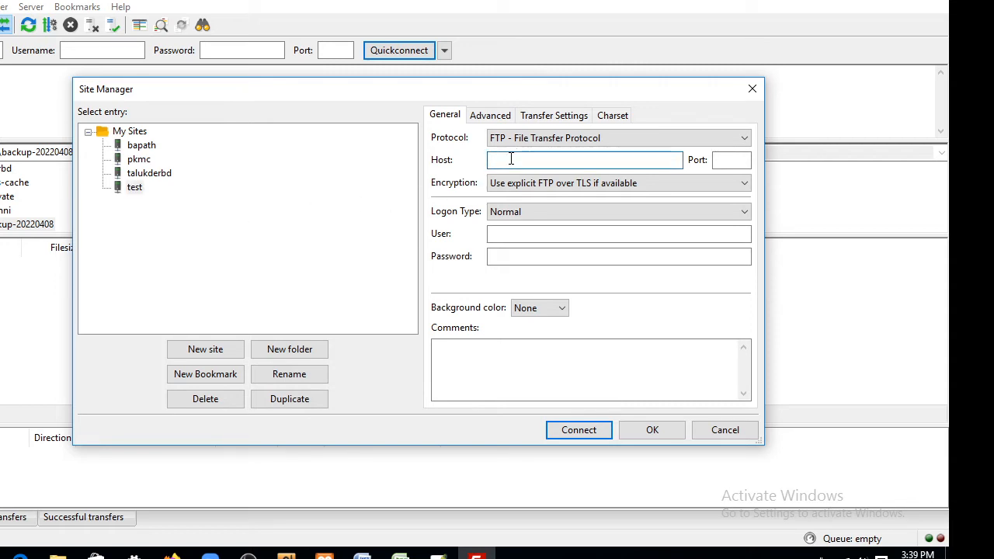
pyautogui.write('test.com')
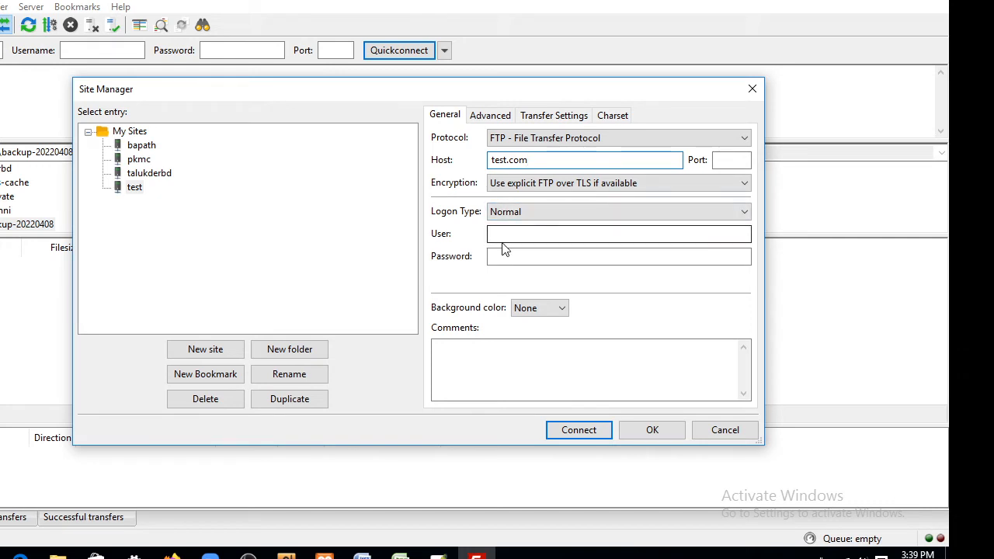
pyautogui.click(739, 434)
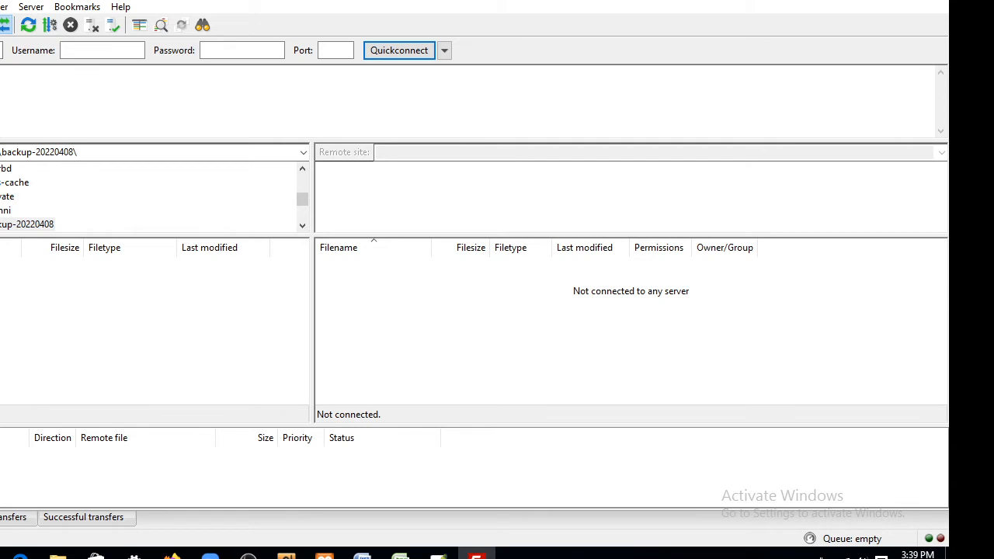
# Connect to the saved talukderbd site from the Site Manager
pyautogui.hotkey('alt', 'f')
pyautogui.click(4, 25)
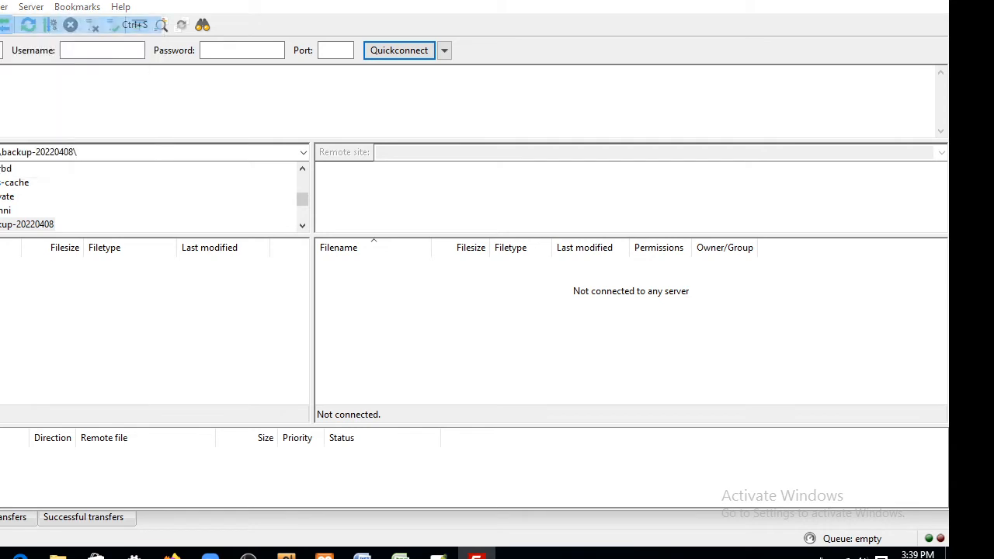
pyautogui.click(124, 175)
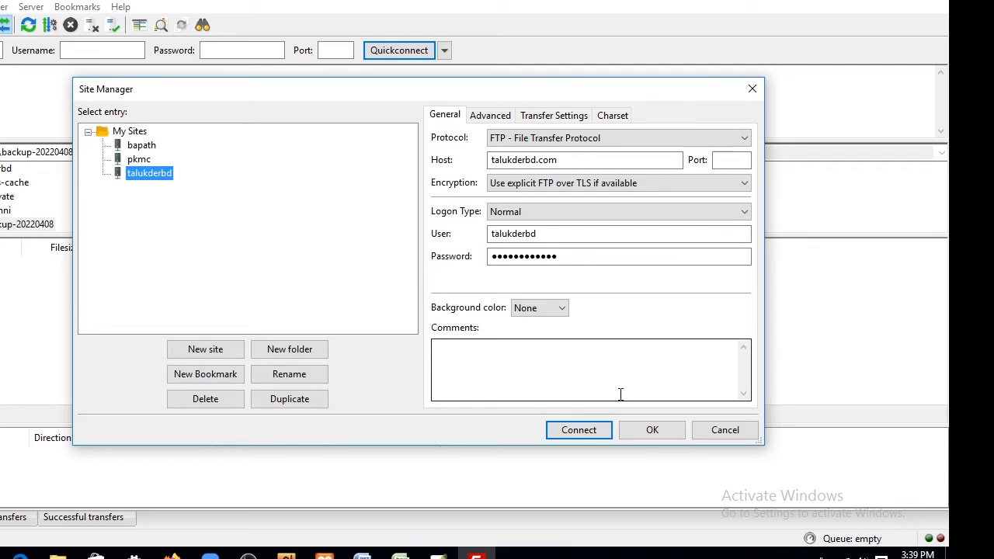
pyautogui.click(580, 433)
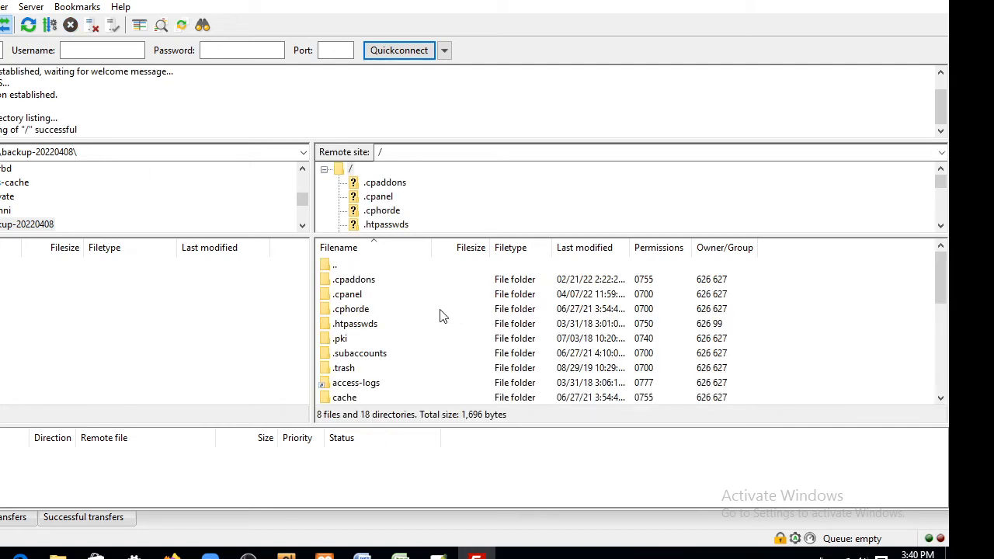
# Open the public_html folder on the remote site
pyautogui.moveTo(945, 275)
pyautogui.mouseDown()
pyautogui.moveTo(952, 373)
pyautogui.moveTo(951, 270)
pyautogui.moveTo(942, 268)
pyautogui.mouseUp()
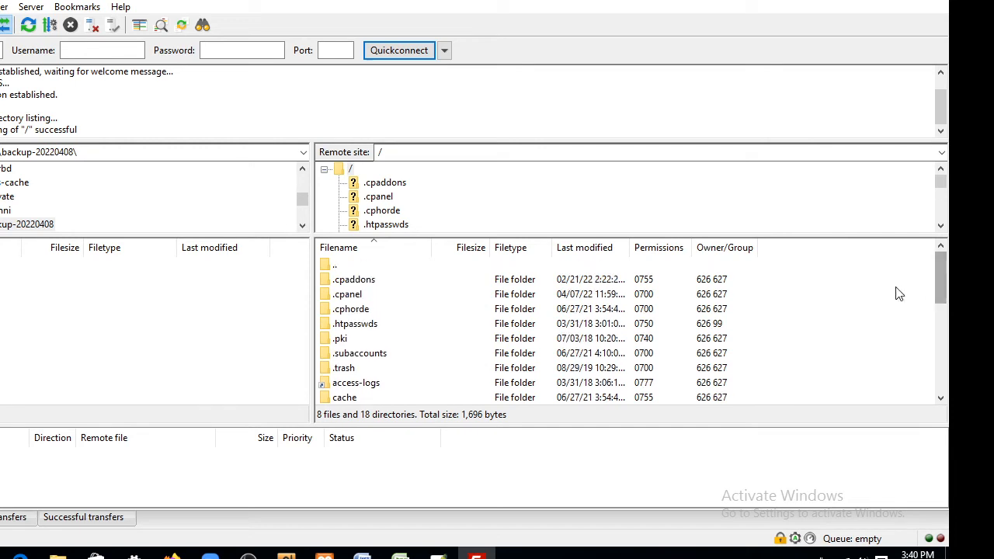
pyautogui.scroll(-2, 861, 291)
pyautogui.scroll(-3, 861, 291)
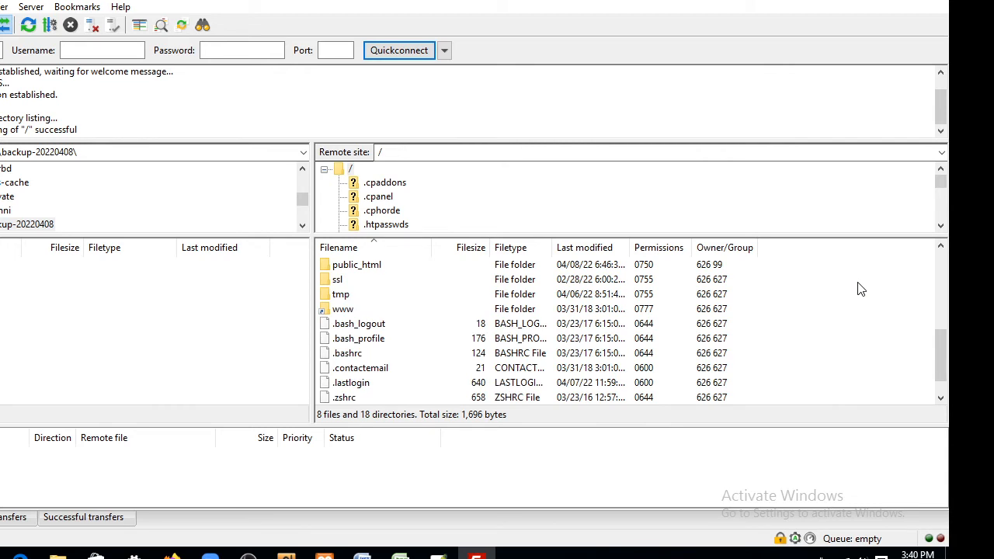
pyautogui.doubleClick(327, 265)
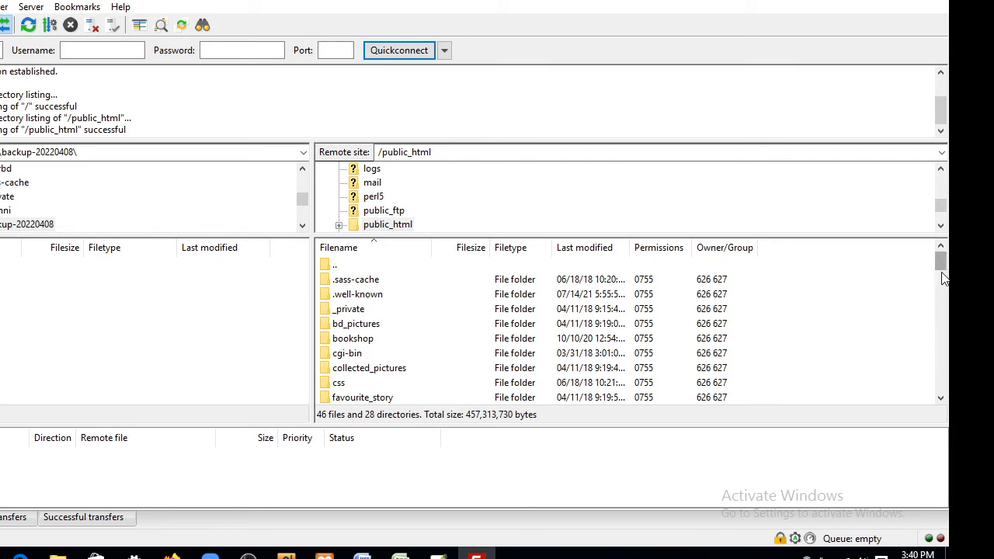
# Download wp-config.php and wp-config-sample.php from the remote public_html folder into the local backup-20220408 folder
pyautogui.click(941, 399)
pyautogui.click(941, 400)
pyautogui.click(941, 399)
pyautogui.click(941, 399)
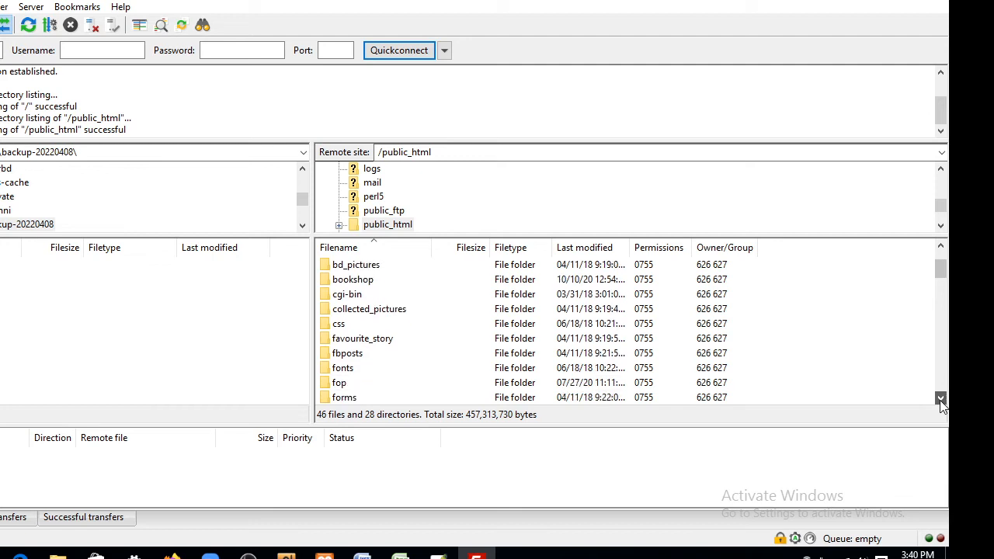
pyautogui.click(941, 400)
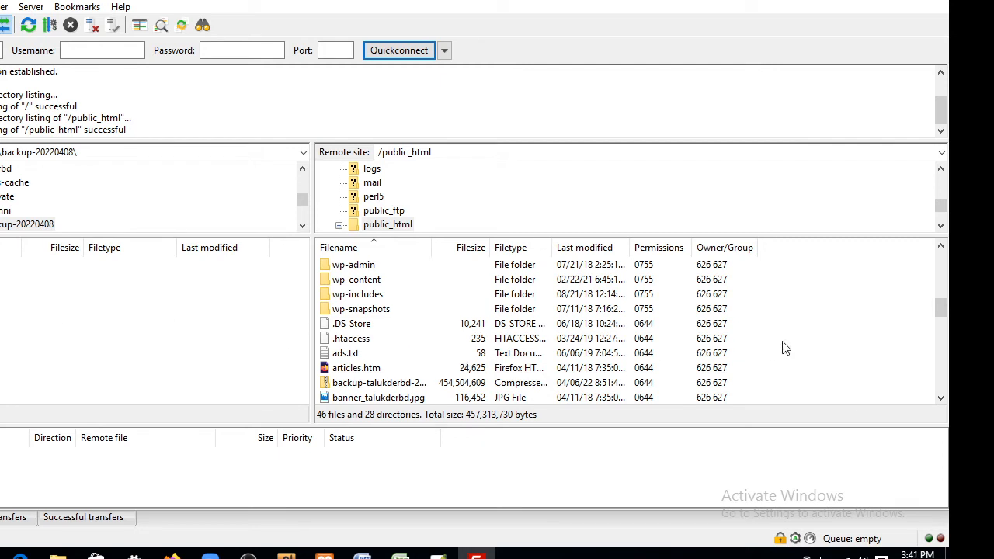
pyautogui.moveTo(946, 309); pyautogui.dragTo(950, 367)
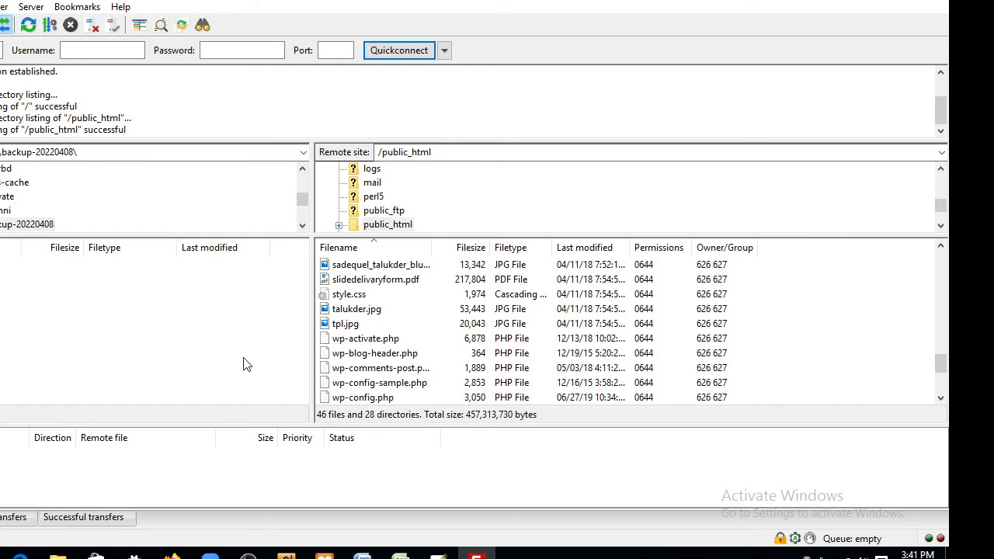
pyautogui.click(331, 399)
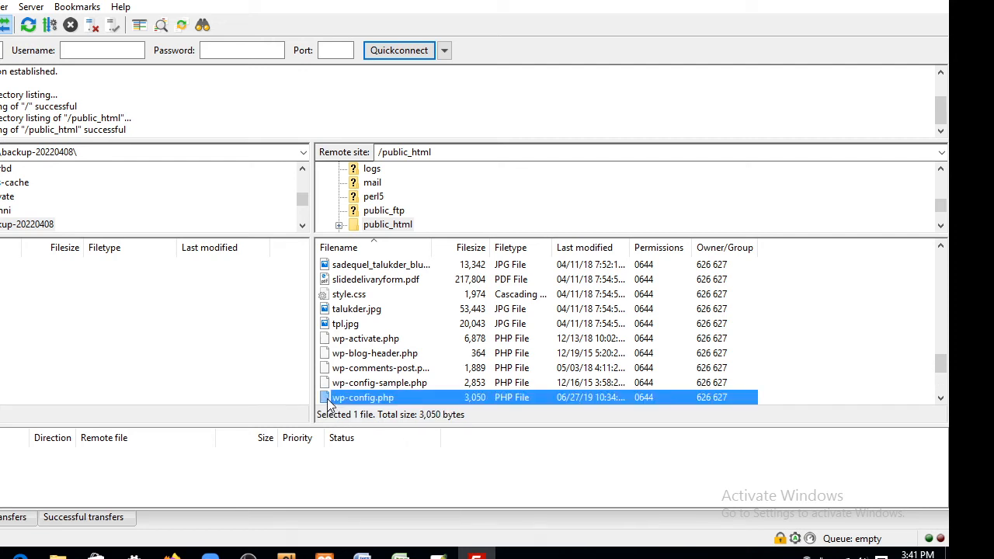
pyautogui.moveTo(327, 398); pyautogui.dragTo(220, 384)
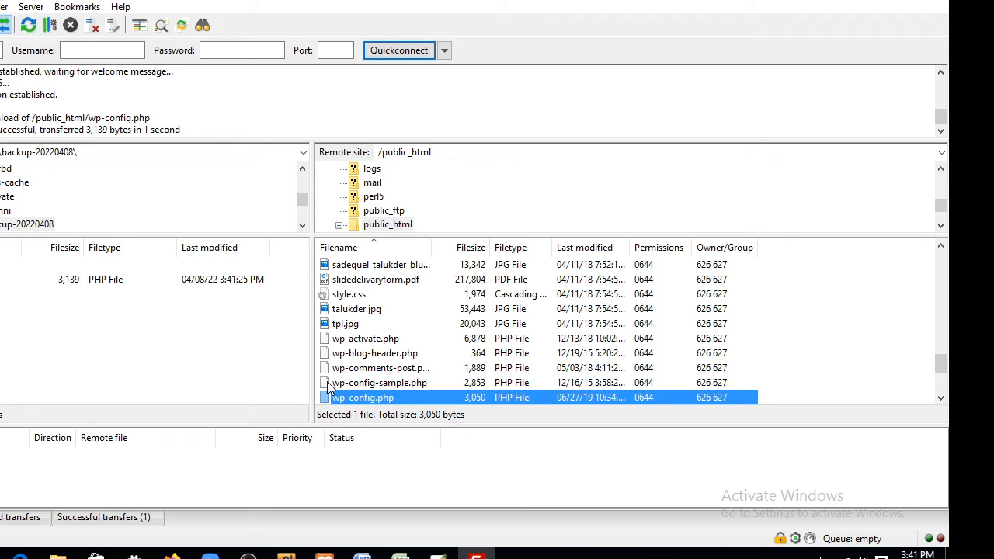
pyautogui.click(327, 384)
pyautogui.moveTo(327, 384); pyautogui.dragTo(186, 357)
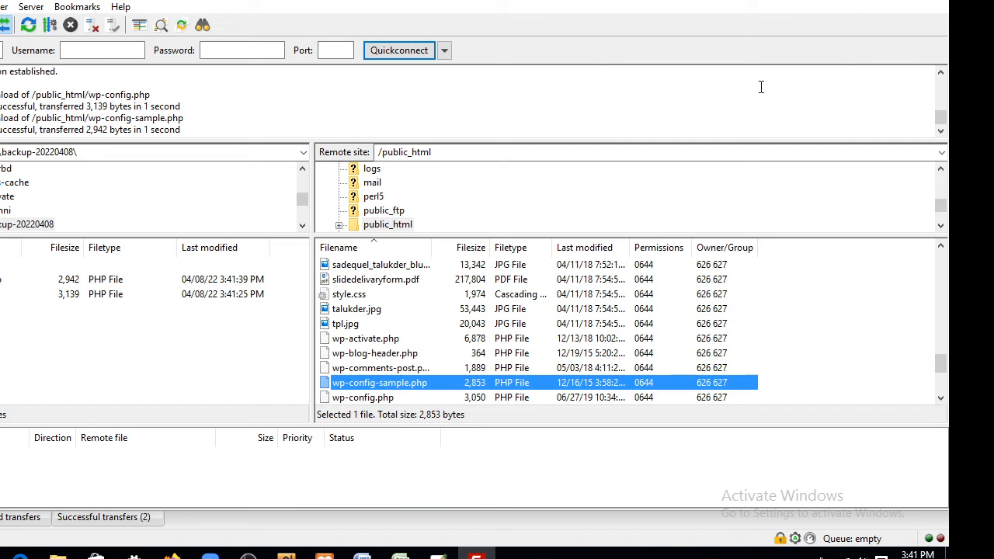
# Switch to File Explorer and open the backup-20220408 folder in talukderbd to check the downloaded files
pyautogui.click(930, 2)
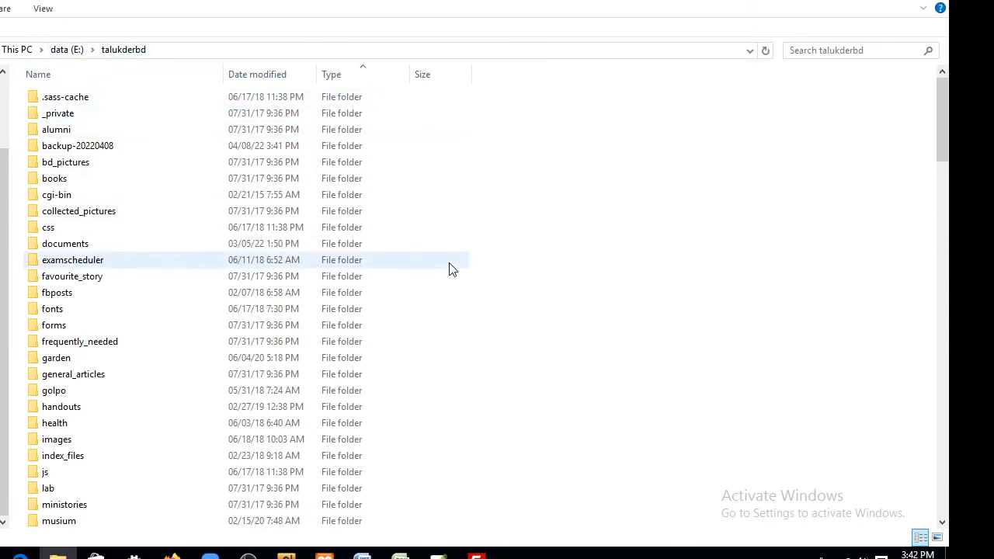
pyautogui.click(36, 147)
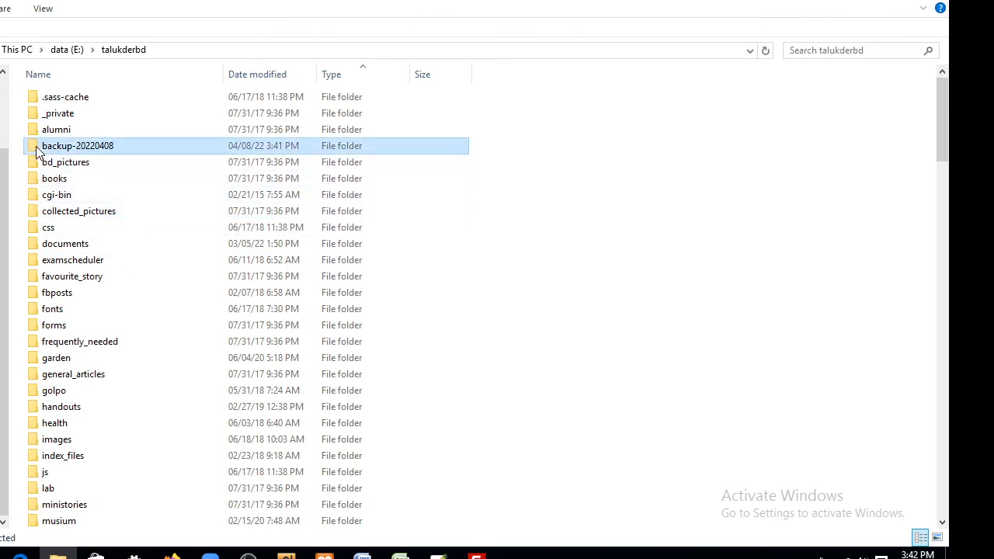
pyautogui.doubleClick(37, 149)
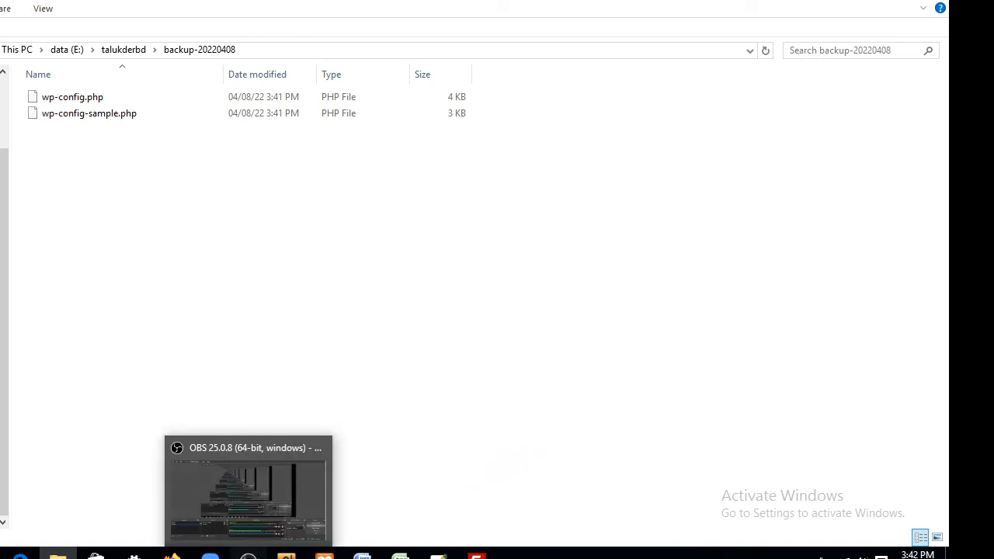
pyautogui.click(248, 556)
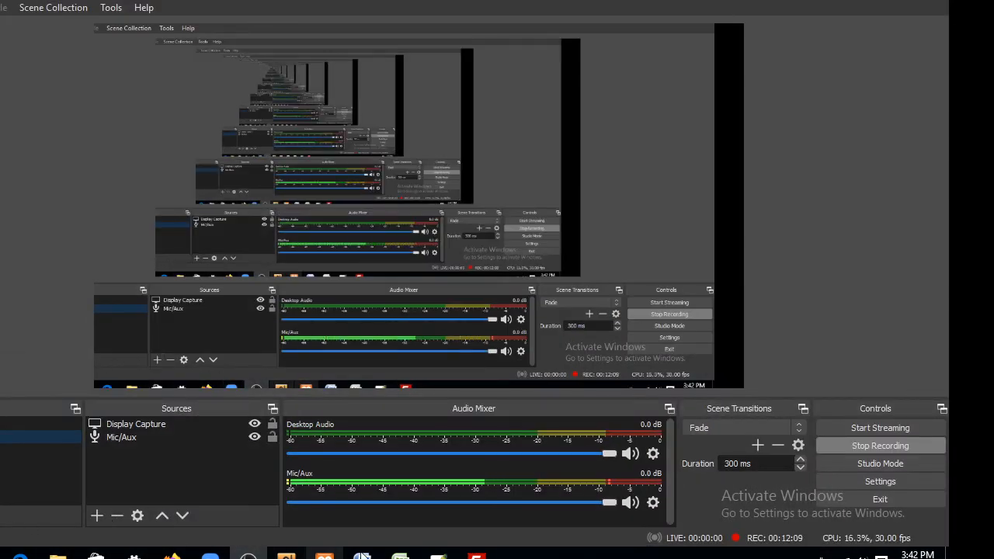